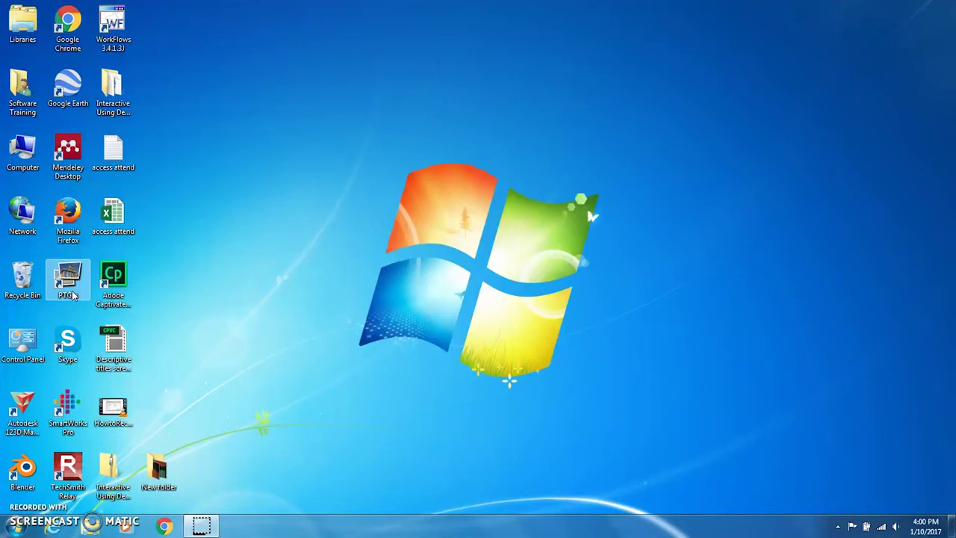
# Step: Open PTGui and load the images IMG_0012 through IMG_0133 from the 100CANON folder
pyautogui.doubleClick(69, 282)
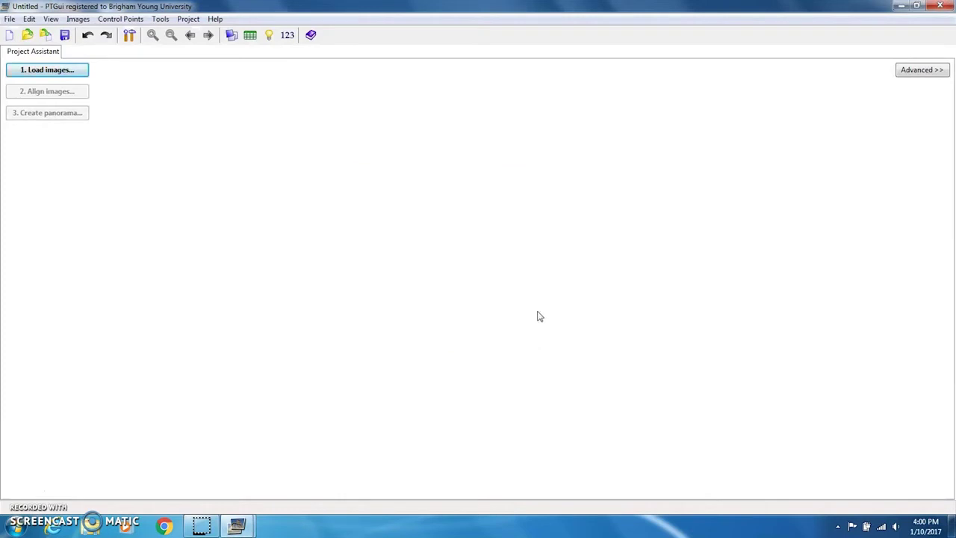
pyautogui.click(82, 75)
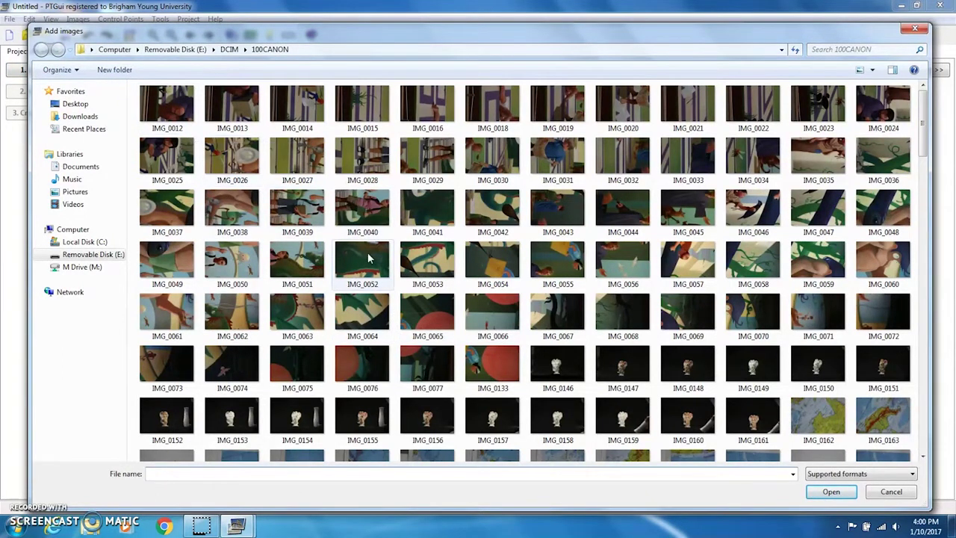
pyautogui.click(187, 89)
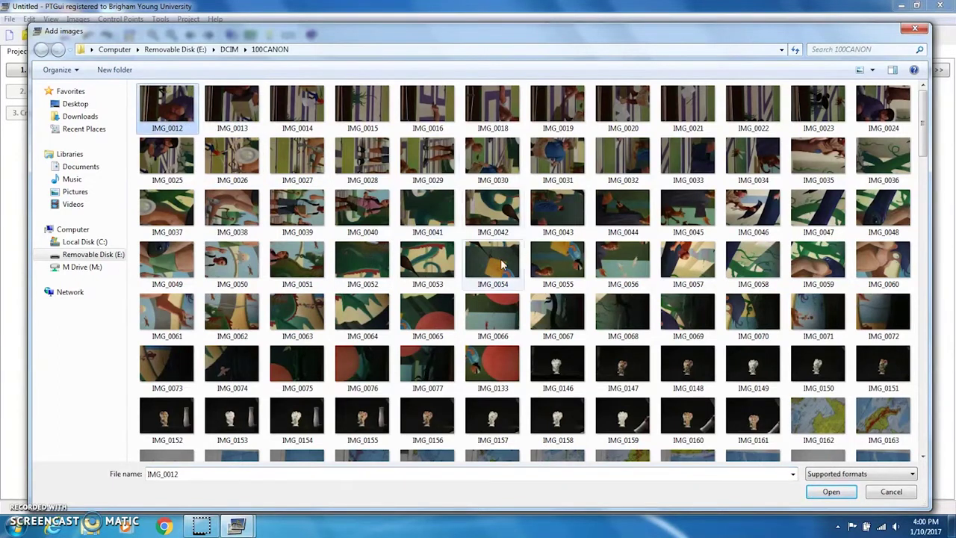
pyautogui.keyDown('shift'); pyautogui.click(495, 357); pyautogui.keyUp('shift')
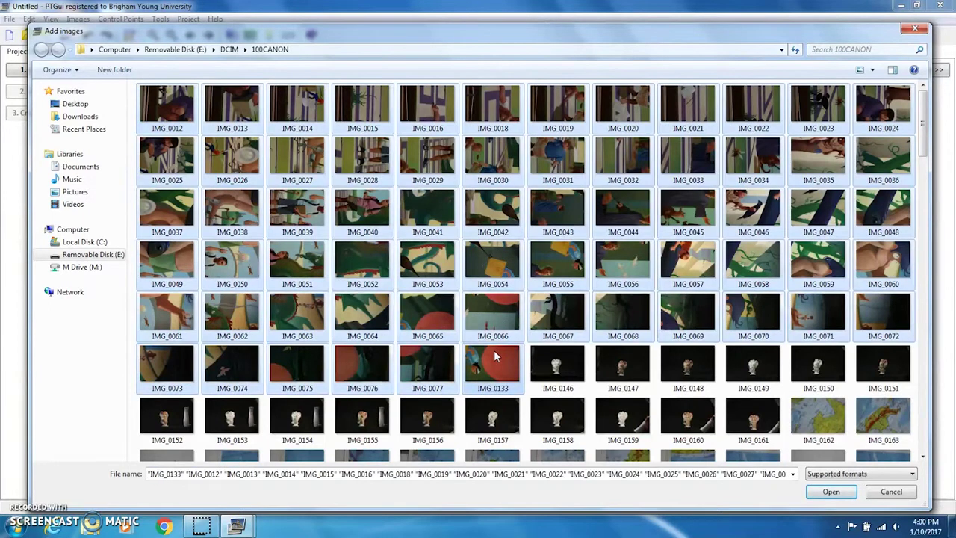
pyautogui.click(812, 496)
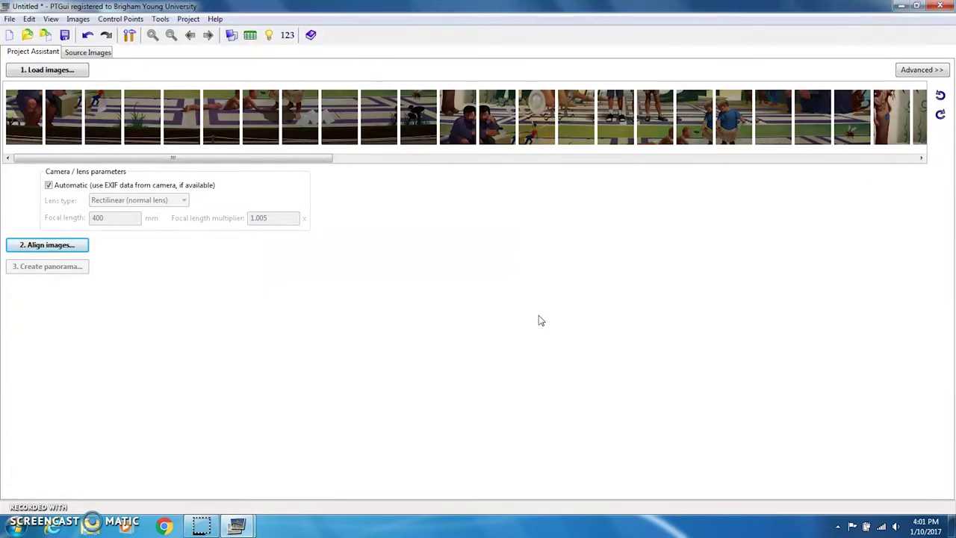
# Step: Align the loaded images, declining to add control points, and view the stitched result in the Panorama Editor
pyautogui.click(45, 247)
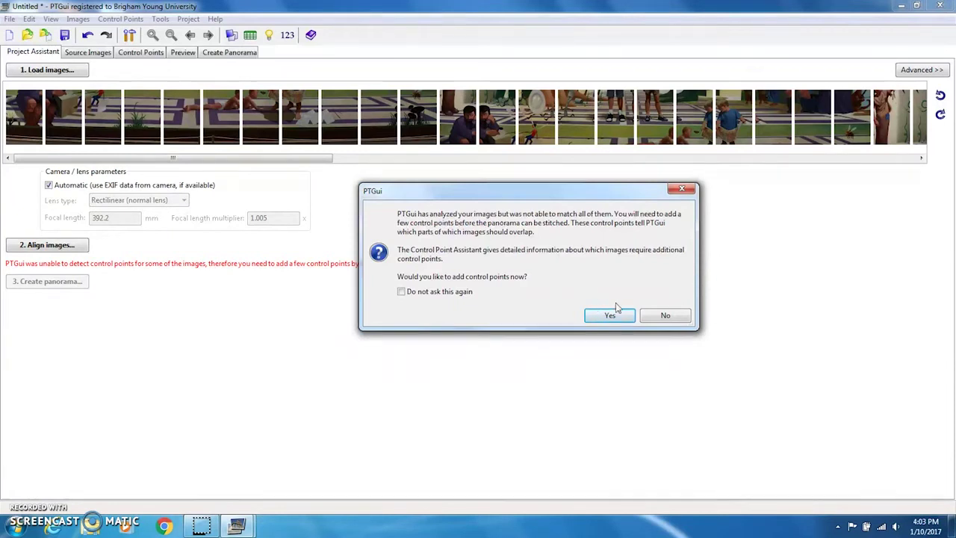
pyautogui.click(657, 320)
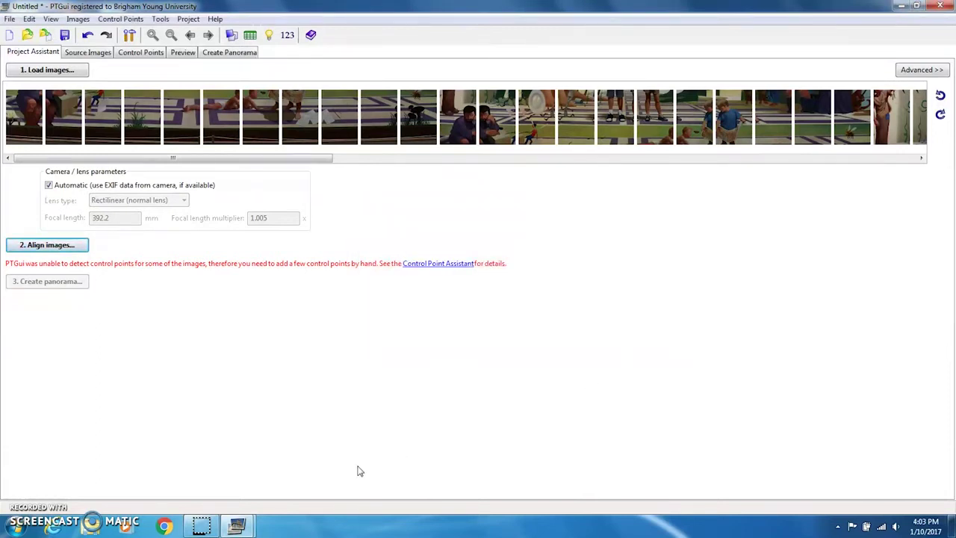
pyautogui.moveTo(238, 527)
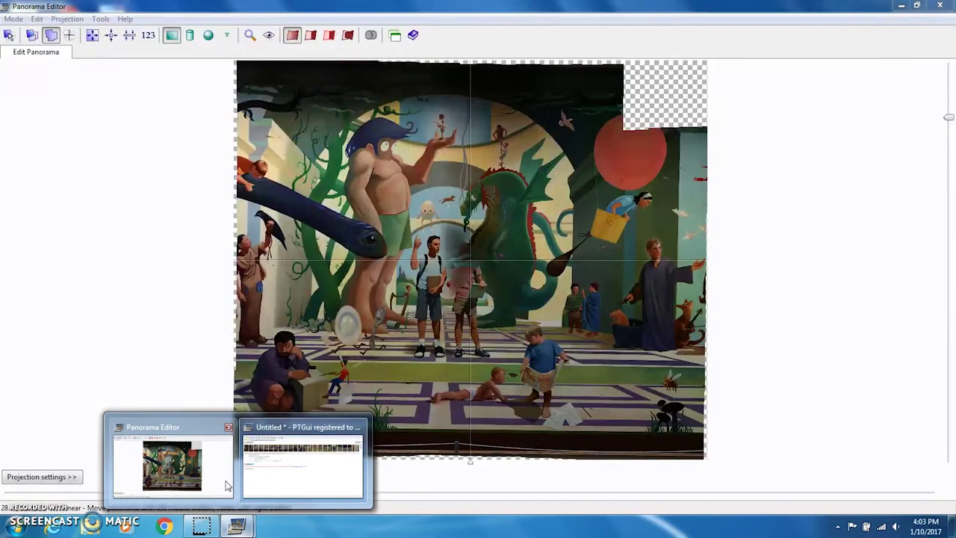
pyautogui.click(228, 487)
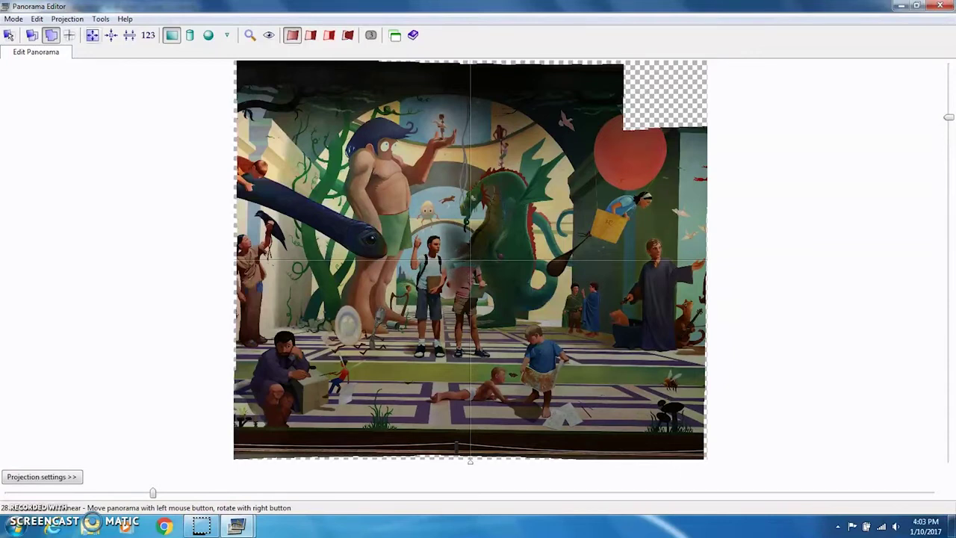
# Step: Edit individual images, moving image 64 into the mural's empty upper-right corner and image 63 into the gap between images 62 and 64
pyautogui.click(31, 36)
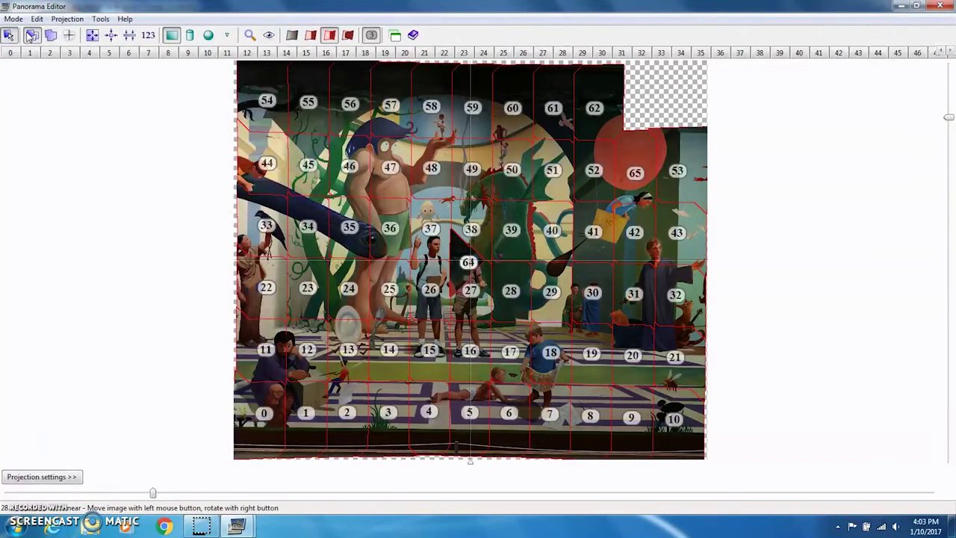
pyautogui.click(478, 263)
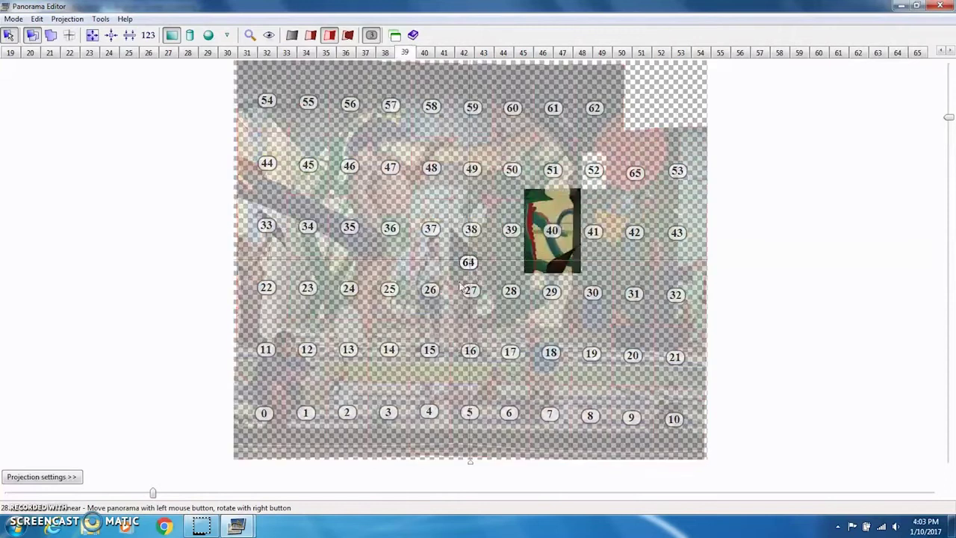
pyautogui.moveTo(478, 261); pyautogui.dragTo(684, 109)
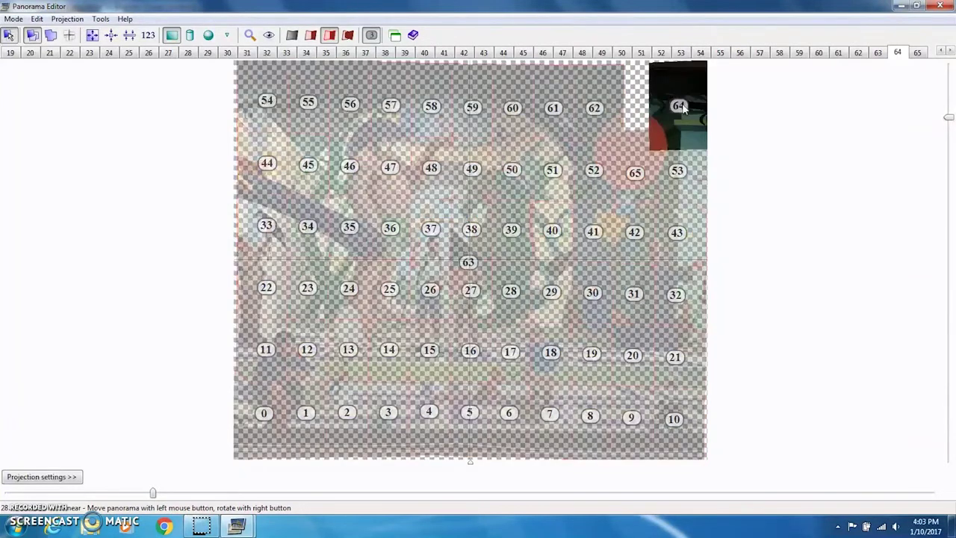
pyautogui.moveTo(470, 260); pyautogui.dragTo(639, 103)
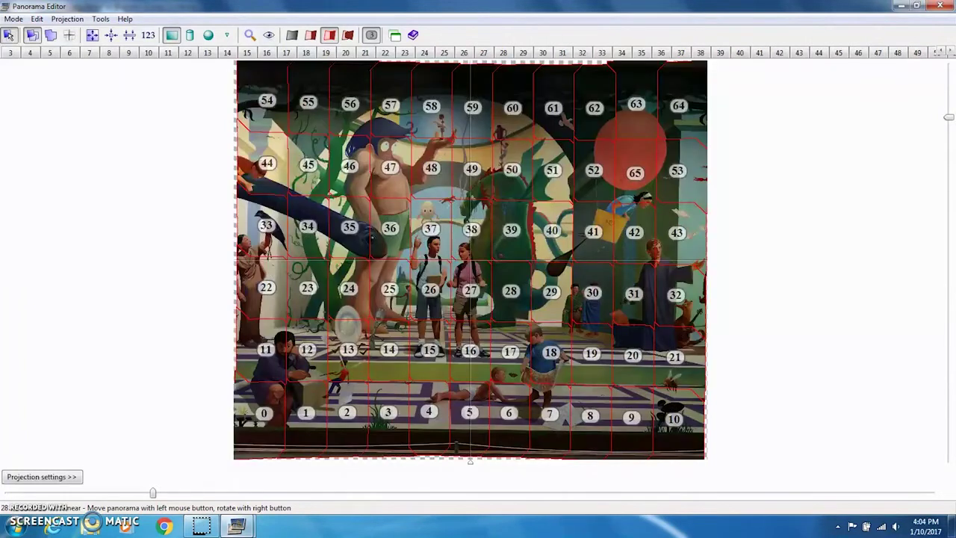
# Step: Return to the main project window and examine the existing control points between images 44 and 45
pyautogui.moveTo(237, 526)
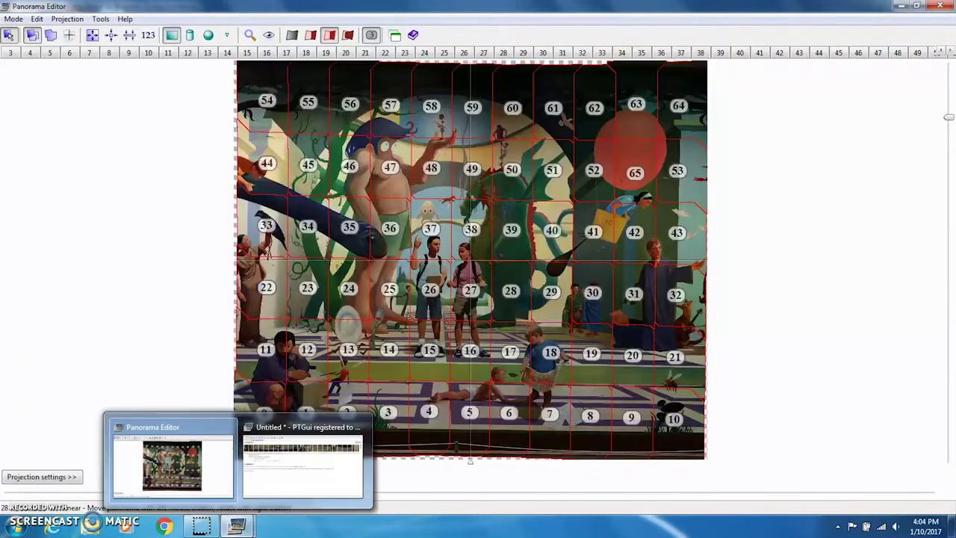
pyautogui.click(266, 496)
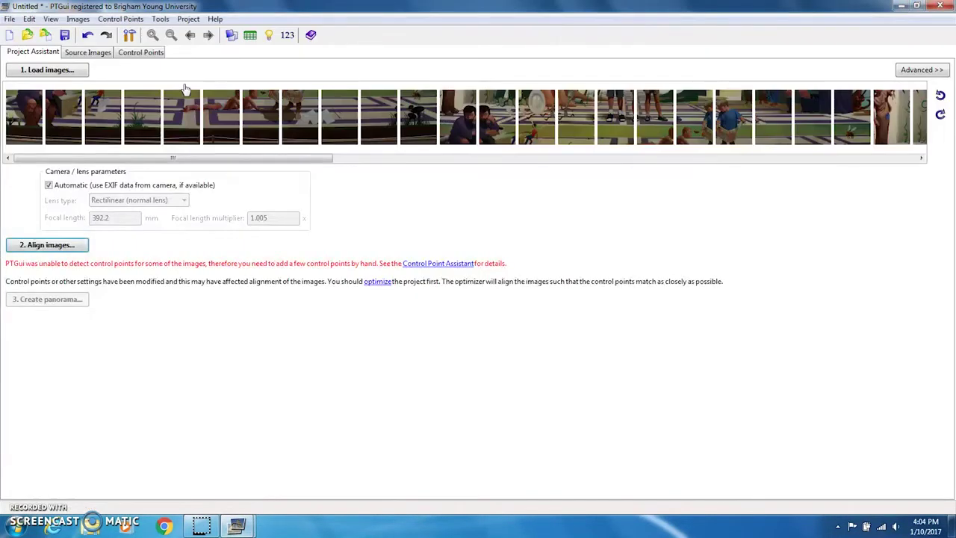
pyautogui.click(141, 52)
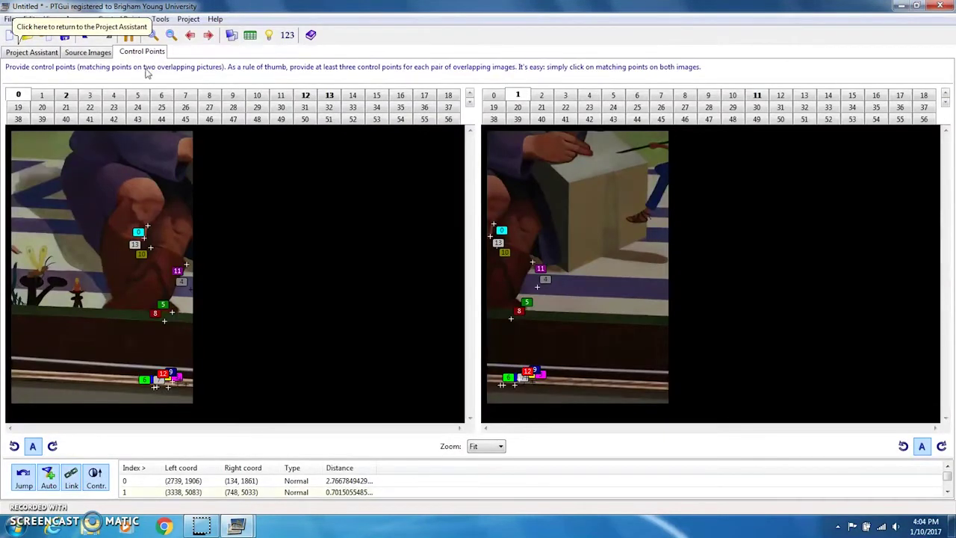
pyautogui.click(167, 120)
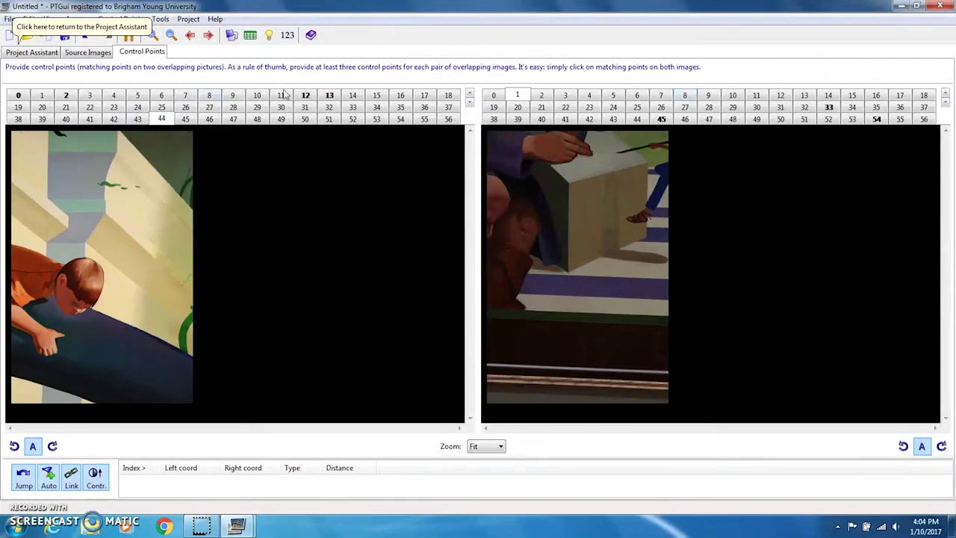
pyautogui.click(525, 141)
pyautogui.click(661, 120)
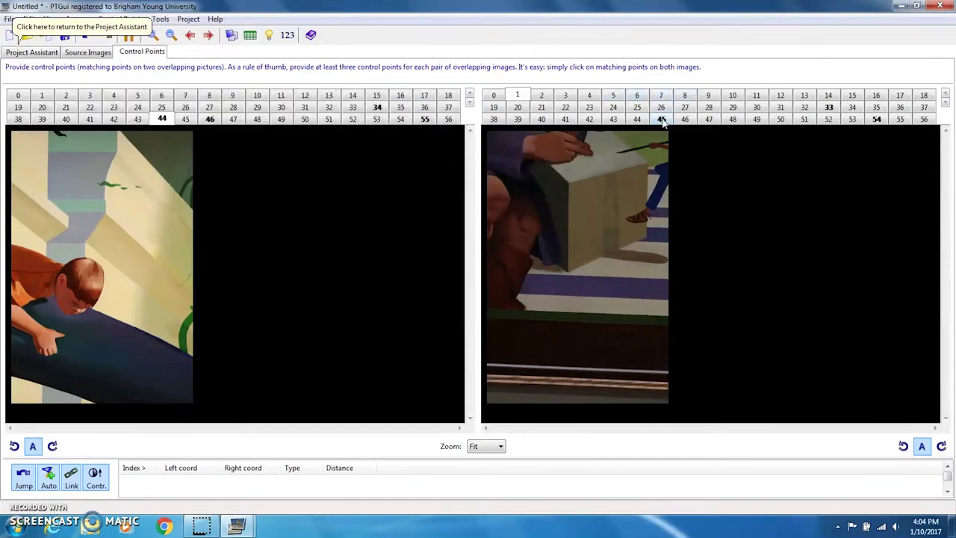
pyautogui.moveTo(170, 261); pyautogui.dragTo(152, 235)
pyautogui.moveTo(499, 185)
pyautogui.mouseDown()
pyautogui.moveTo(502, 262)
pyautogui.moveTo(531, 275)
pyautogui.mouseUp()
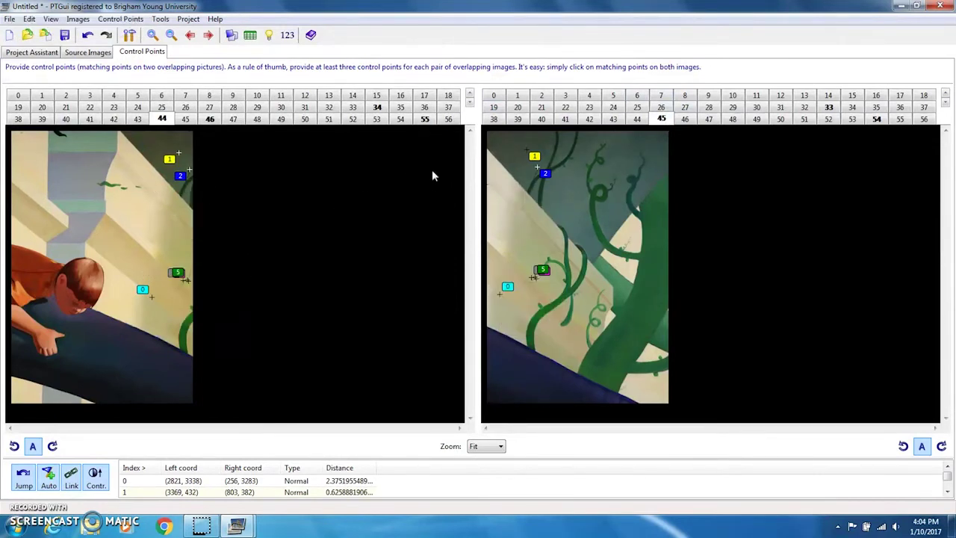
# Step: Pair images 62 and 63 and place a matching control point where the teal shape meets the red ball's edge
pyautogui.click(470, 103)
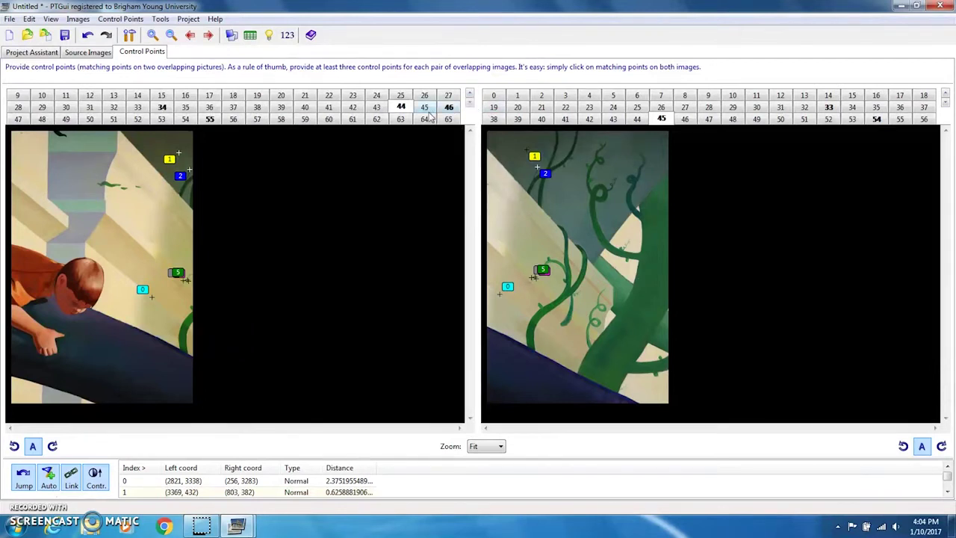
pyautogui.click(381, 124)
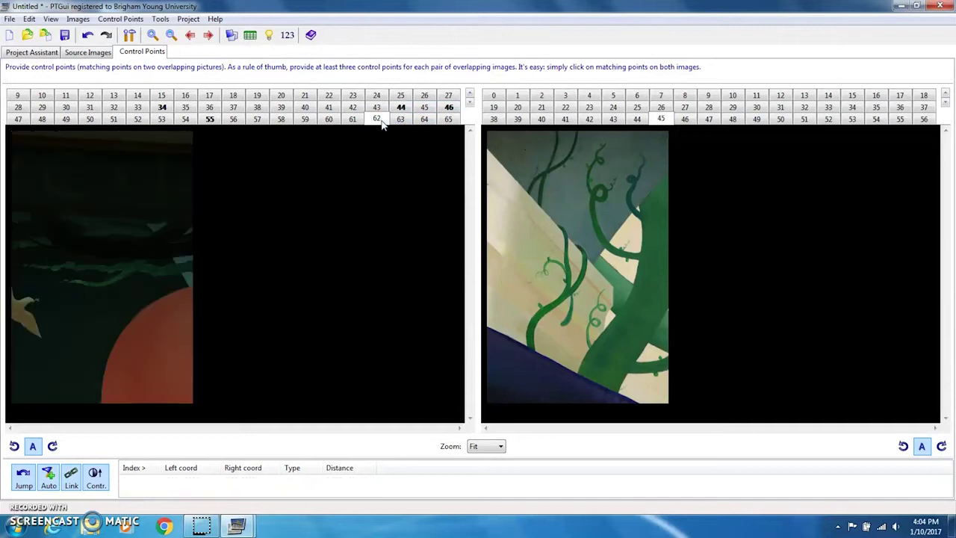
pyautogui.click(946, 103)
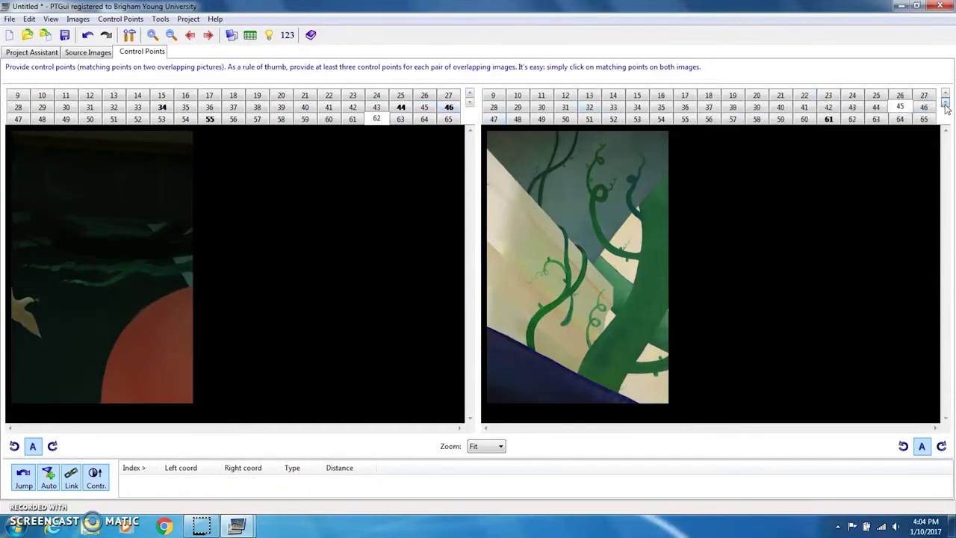
pyautogui.click(870, 125)
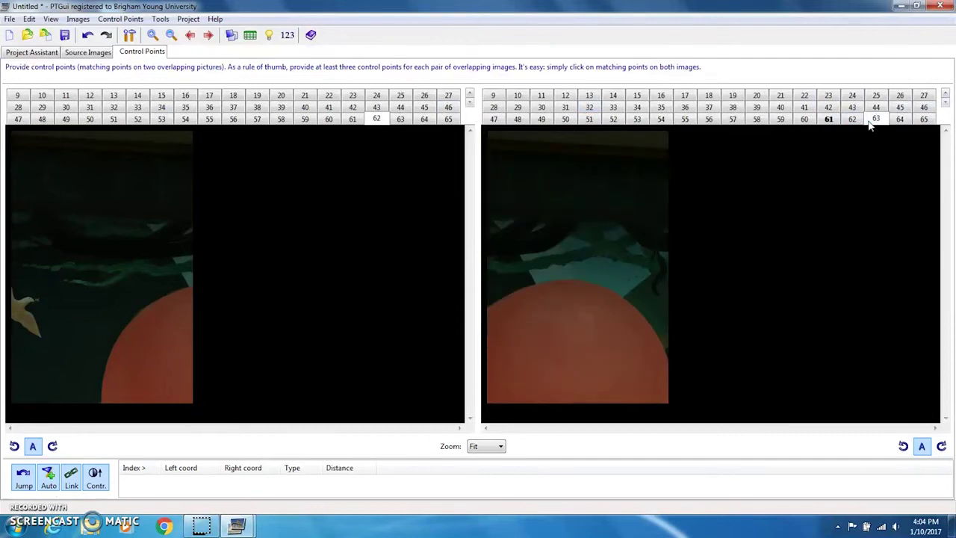
pyautogui.click(189, 287)
pyautogui.click(536, 284)
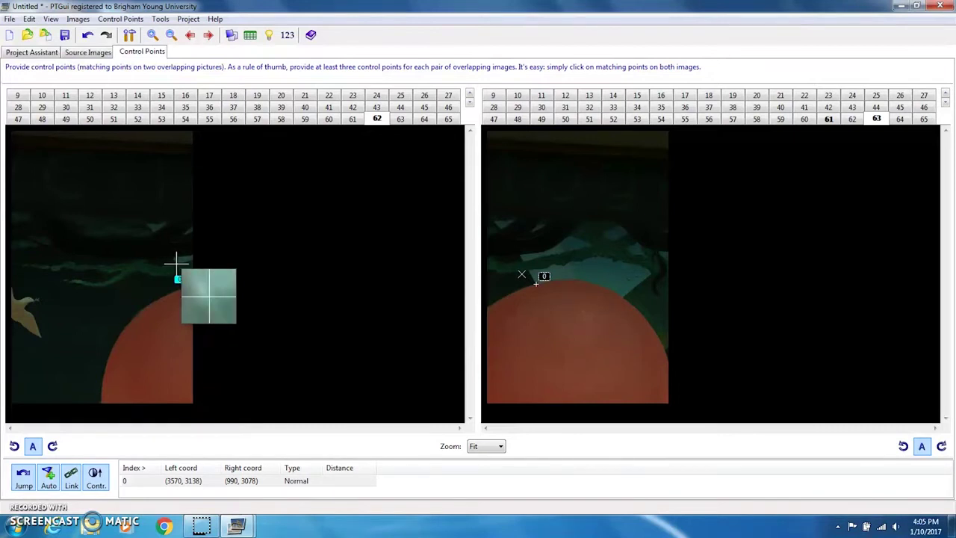
# Step: Add three more matching control points between images 62 and 63 on the teal shapes and dark branch above the red ball
pyautogui.click(176, 263)
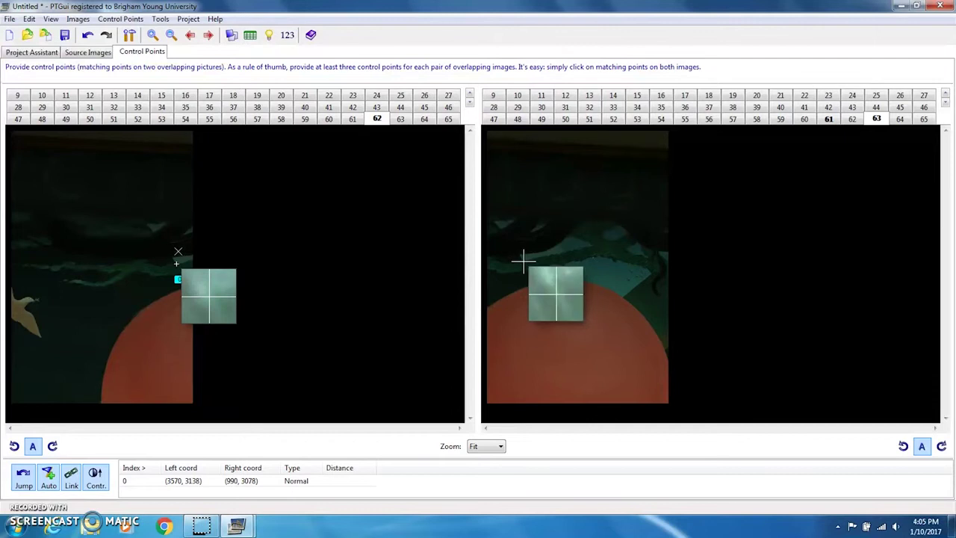
pyautogui.click(526, 264)
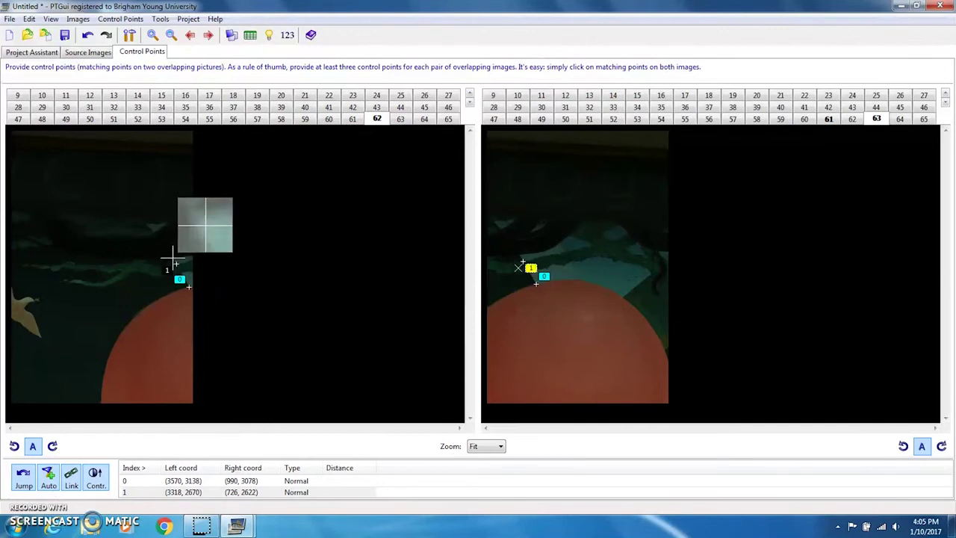
pyautogui.click(173, 259)
pyautogui.click(520, 257)
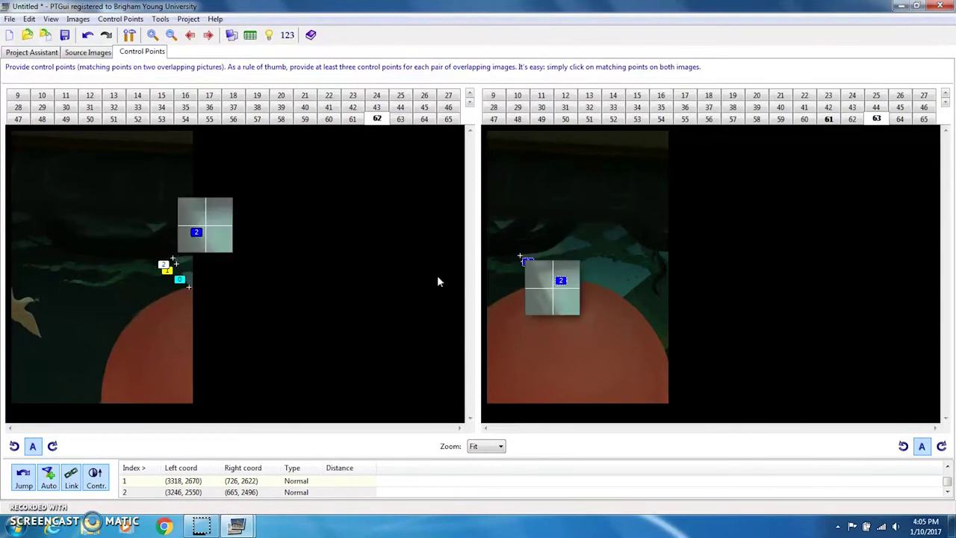
pyautogui.click(536, 284)
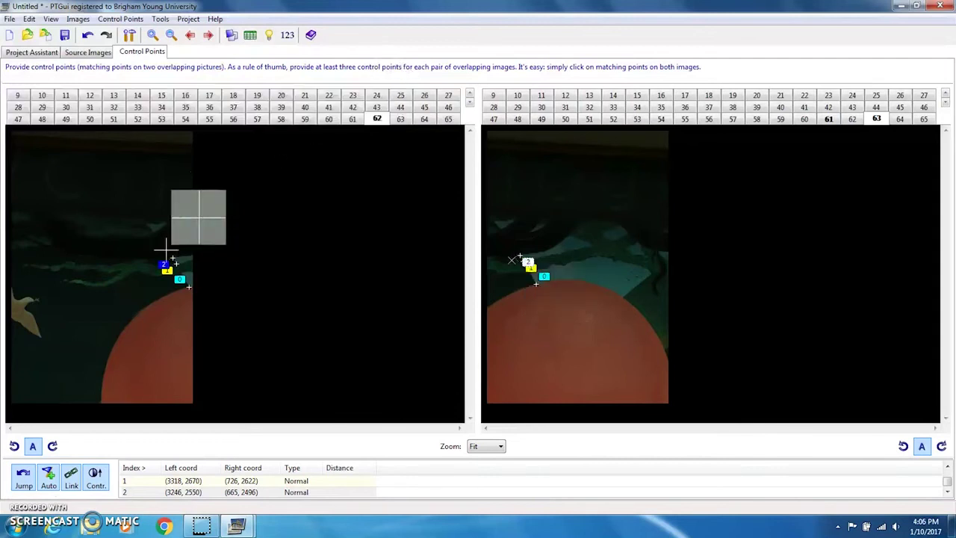
pyautogui.click(183, 235)
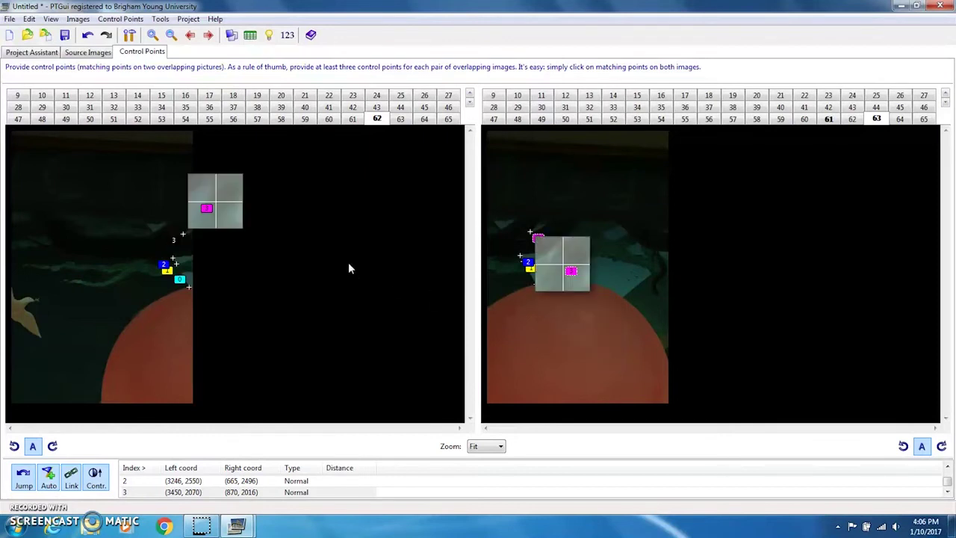
# Step: Pair images 63 and 64 and place a matching control point where the teal shape meets the red ball's edge
pyautogui.click(403, 122)
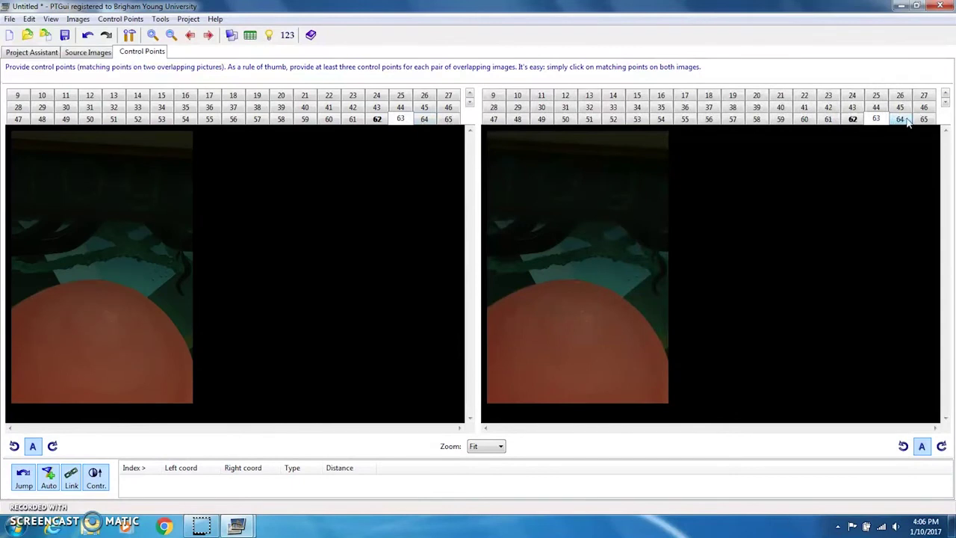
pyautogui.click(904, 121)
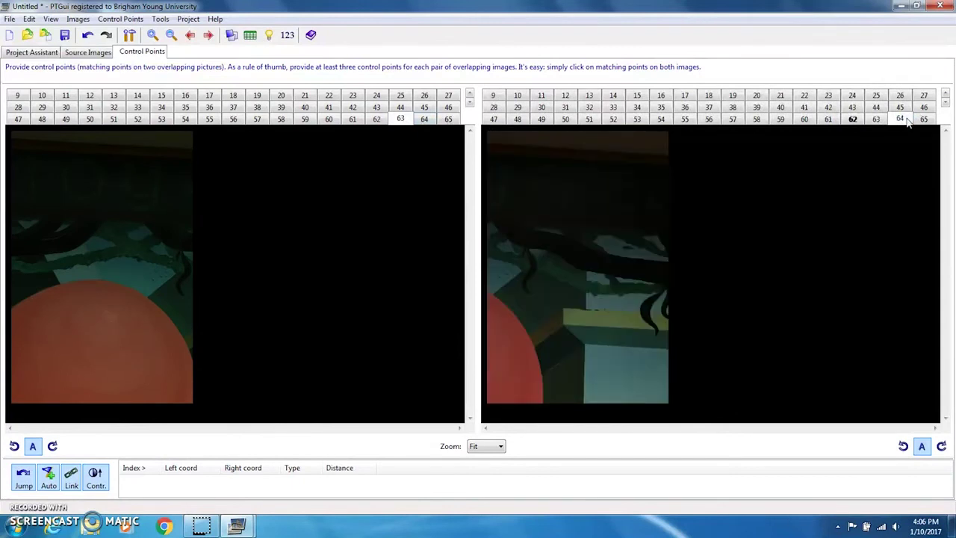
pyautogui.click(510, 286)
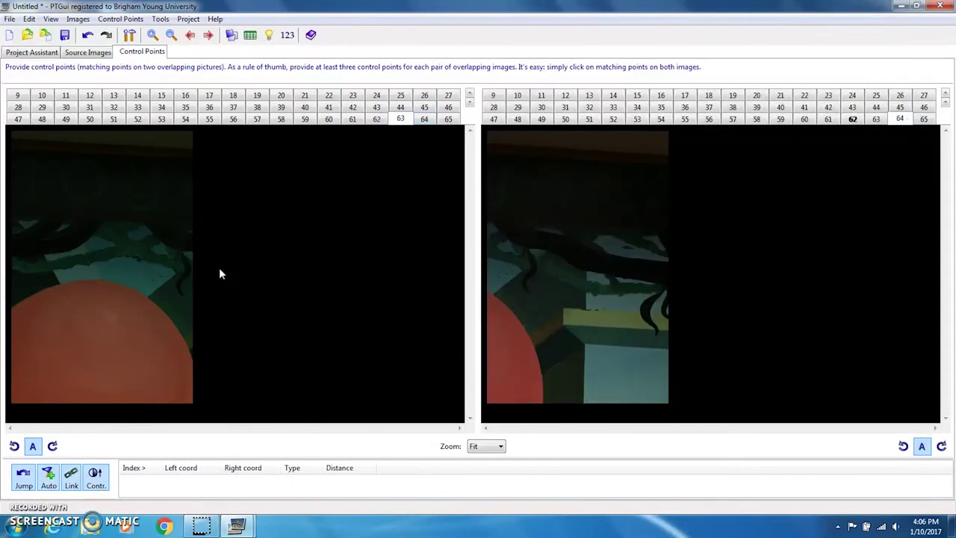
pyautogui.click(147, 297)
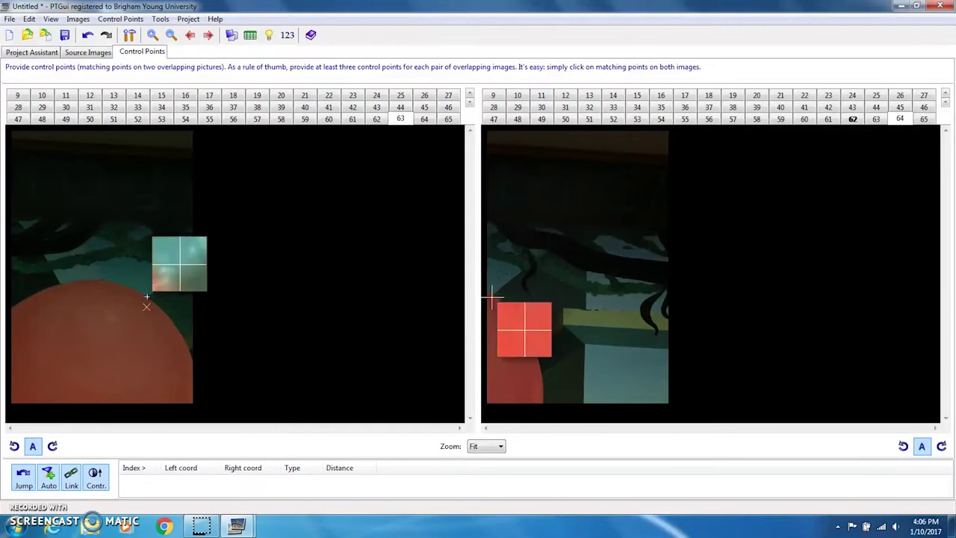
pyautogui.click(494, 298)
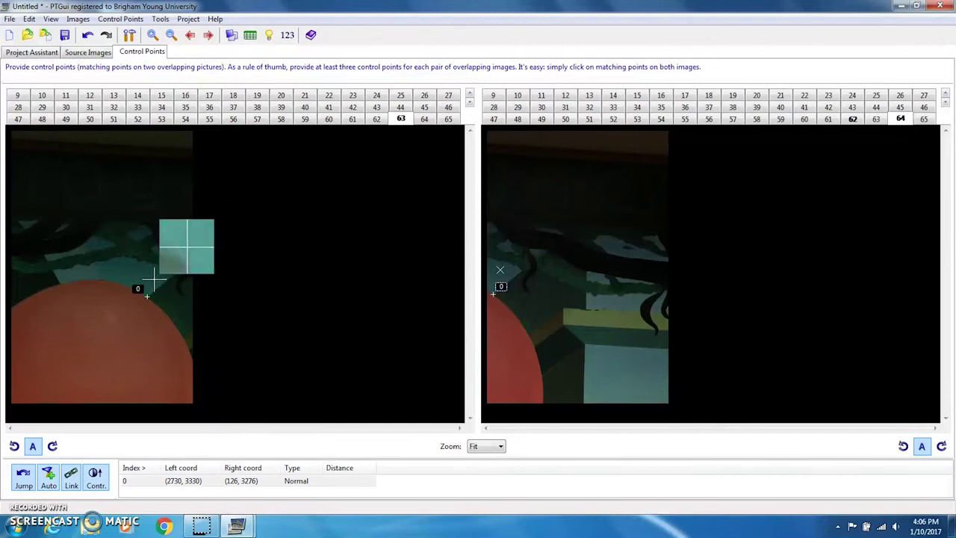
# Step: Add three more matching control points between images 63 and 64 on the teal shapes and dark branch above the red ball
pyautogui.click(154, 280)
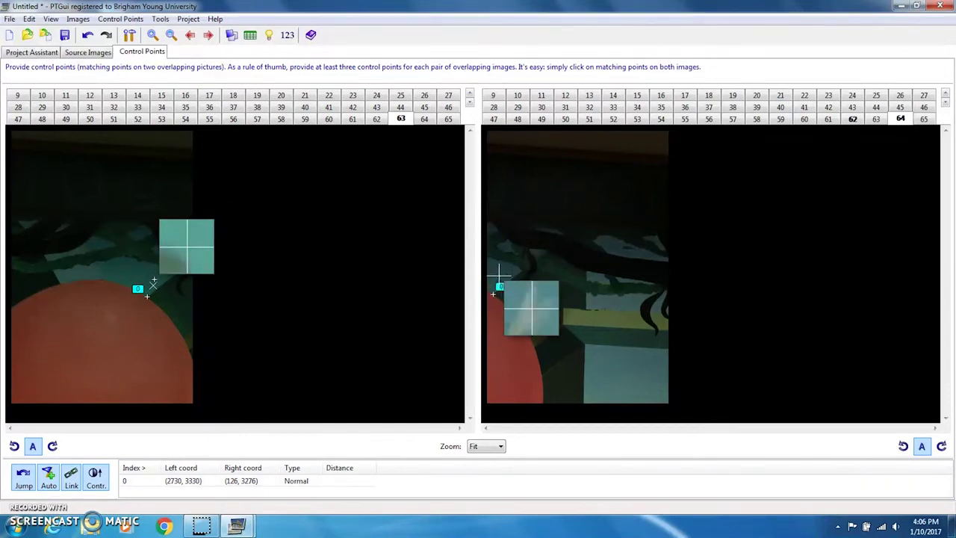
pyautogui.click(501, 281)
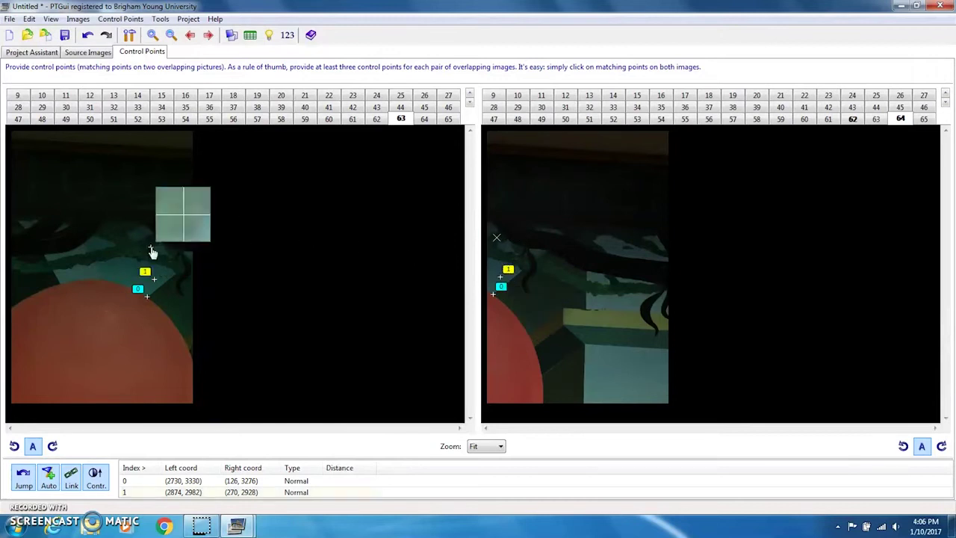
pyautogui.click(150, 245)
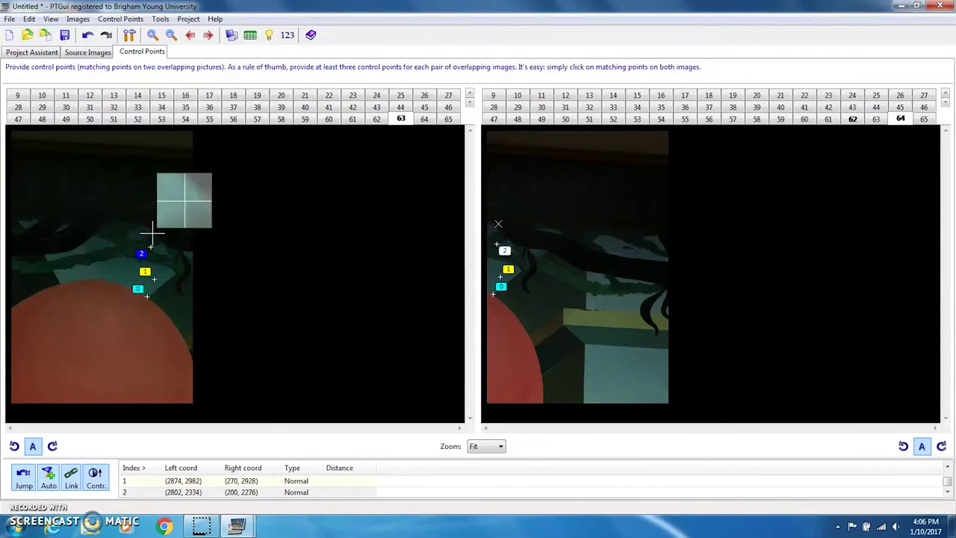
pyautogui.click(152, 235)
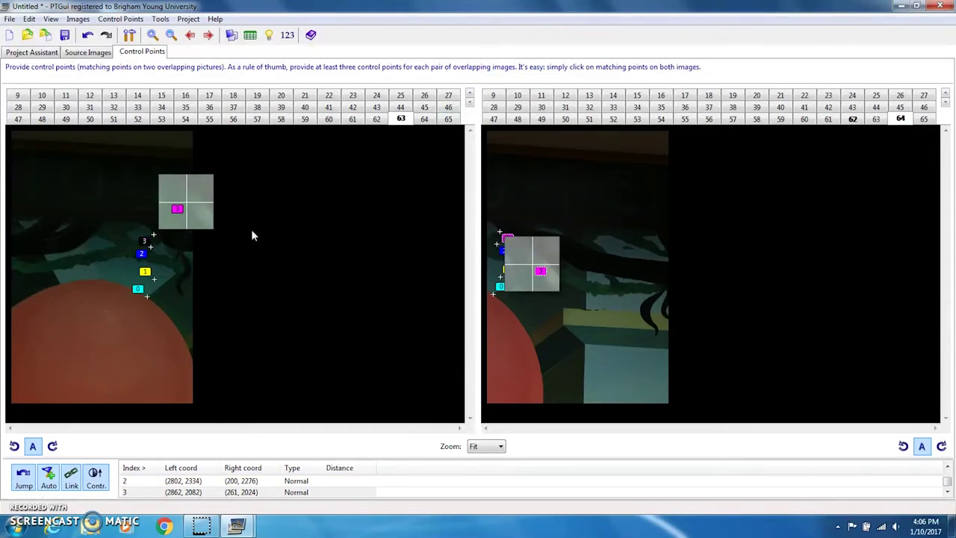
# Step: Optimize the project with the added control points and accept the optimizer's changes
pyautogui.click(43, 54)
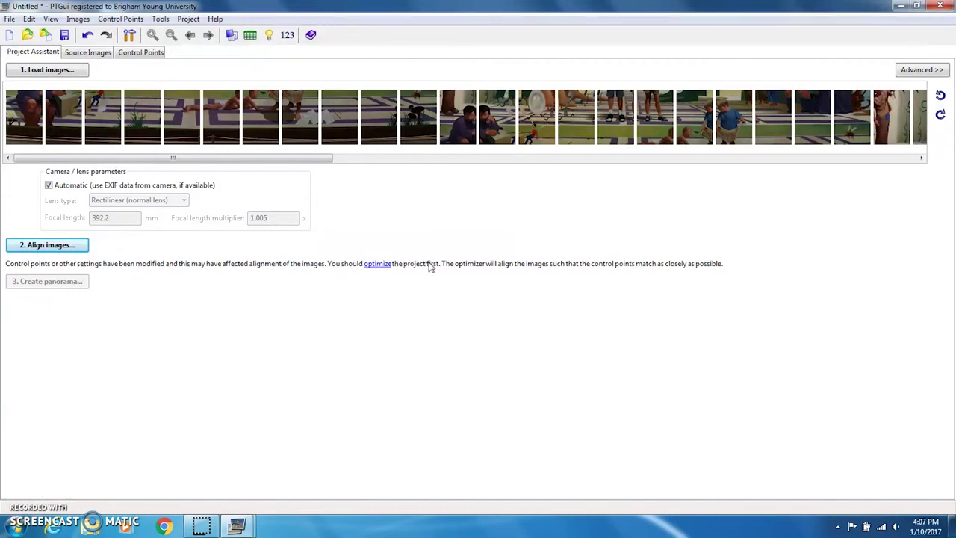
pyautogui.click(379, 264)
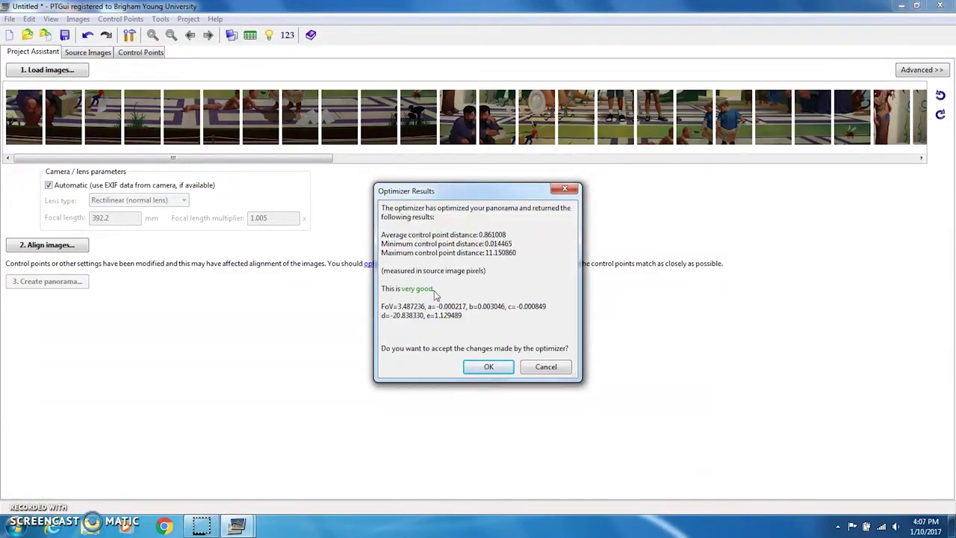
pyautogui.click(496, 368)
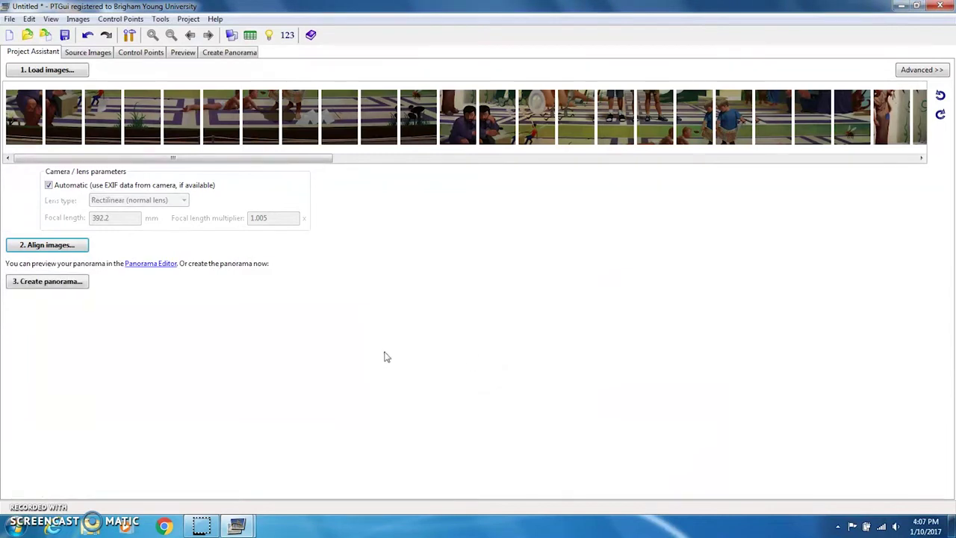
# Step: Switch to the Panorama Editor and examine the stitched mural as a whole, without the individual image outlines and numbers
pyautogui.moveTo(233, 523)
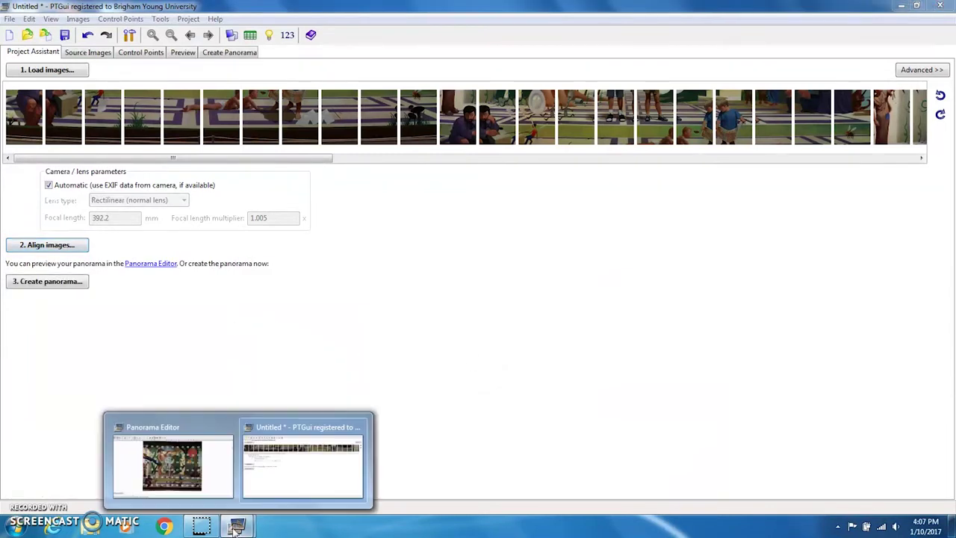
pyautogui.click(207, 485)
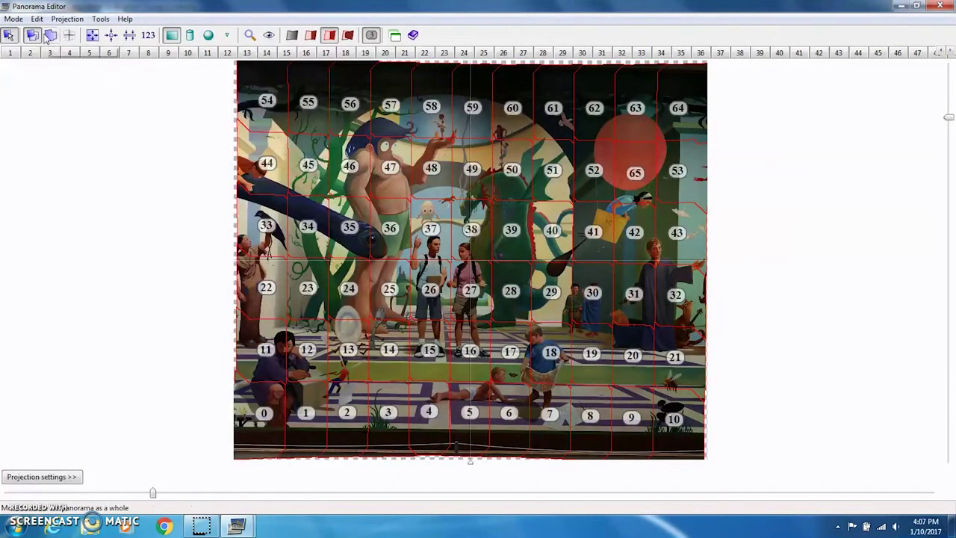
pyautogui.click(51, 35)
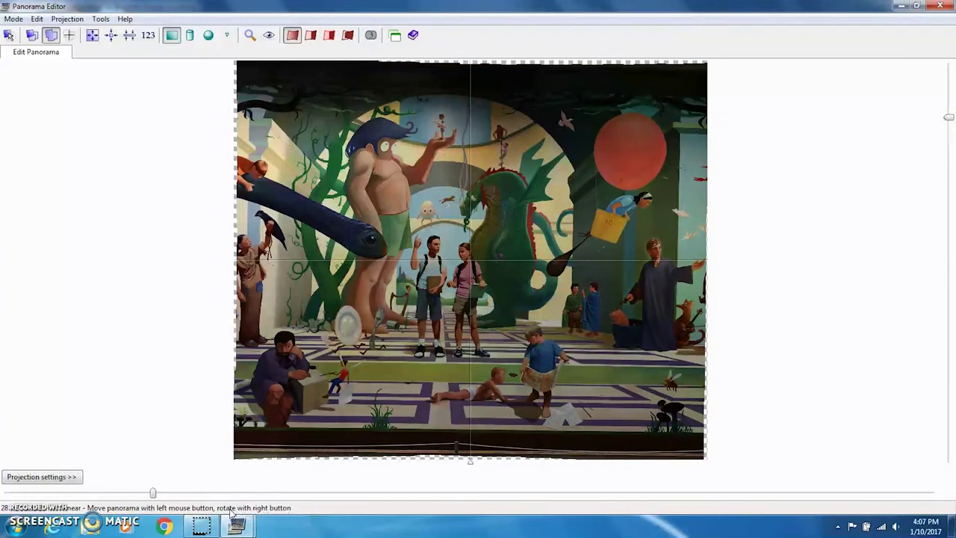
# Step: Return to the main project window, go to the panorama creation settings and set the output to its optimum size
pyautogui.moveTo(236, 526)
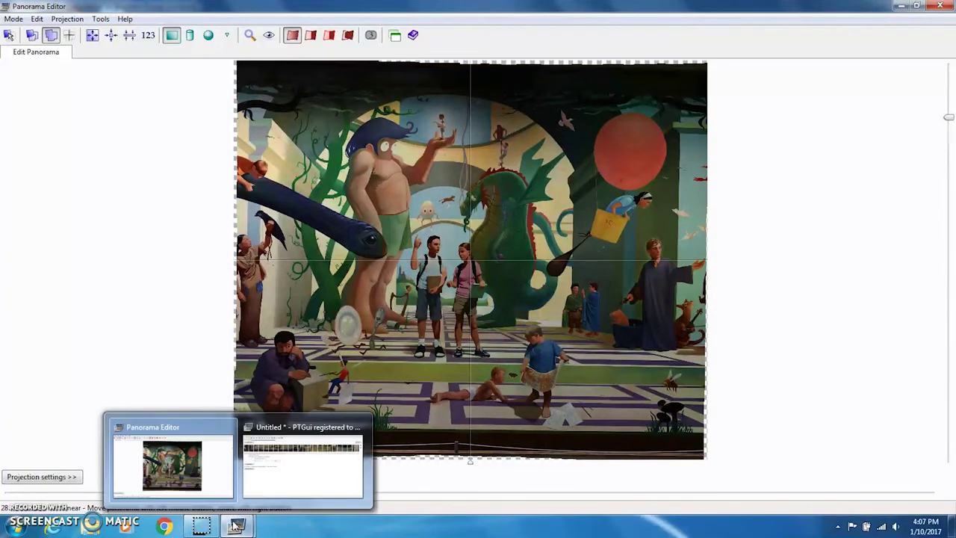
pyautogui.click(260, 487)
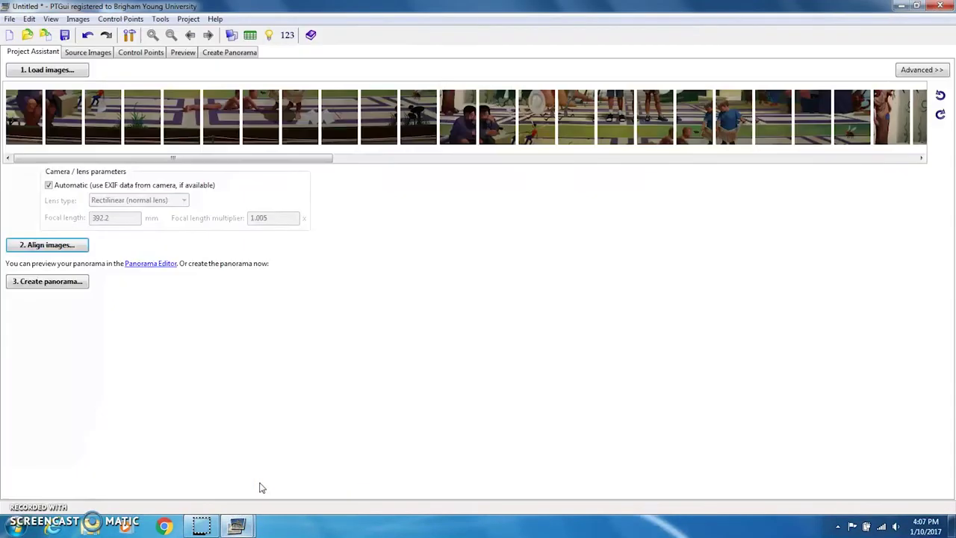
pyautogui.click(57, 284)
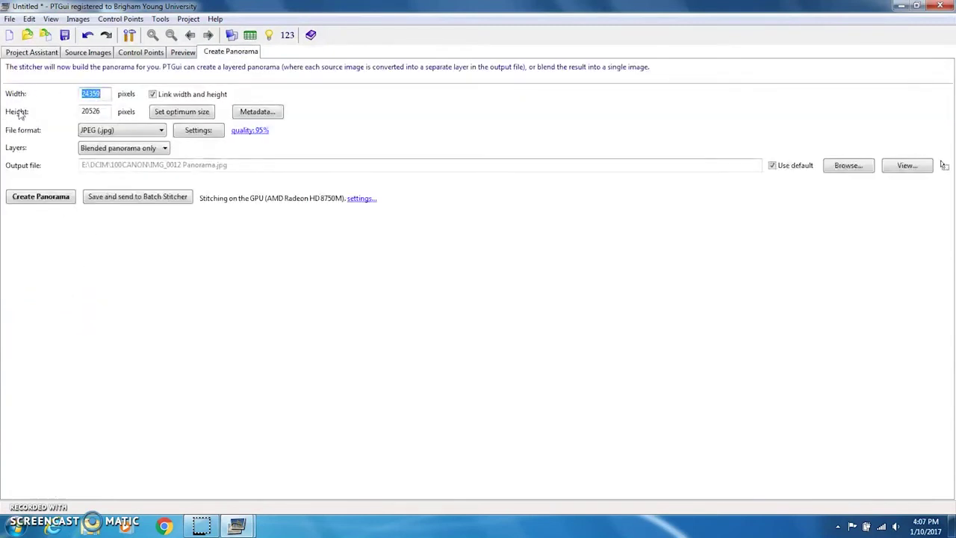
pyautogui.click(207, 112)
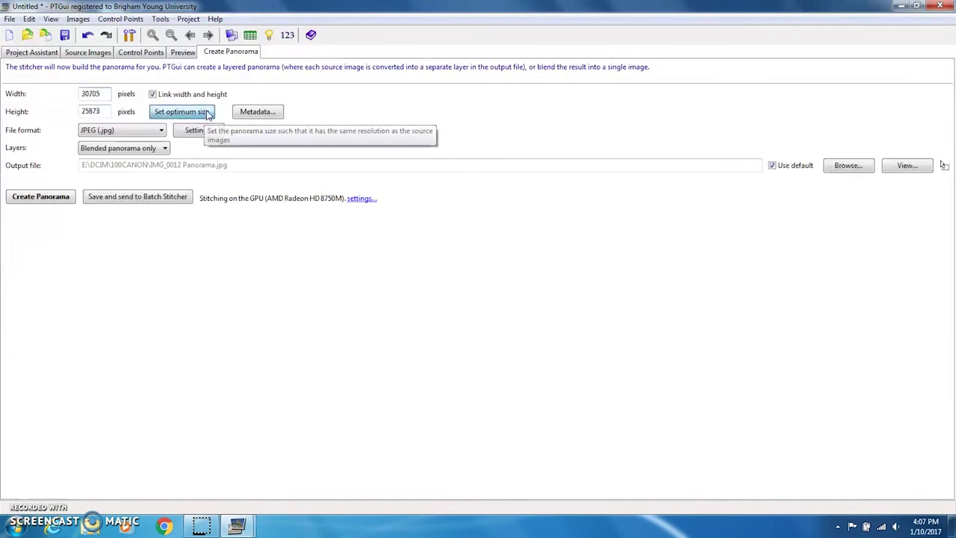
pyautogui.moveTo(107, 111); pyautogui.dragTo(84, 94)
pyautogui.click(85, 95)
# Step: Choose JPEG (.jpg) as the output file format and keep the layers set to blended panorama only
pyautogui.click(94, 132)
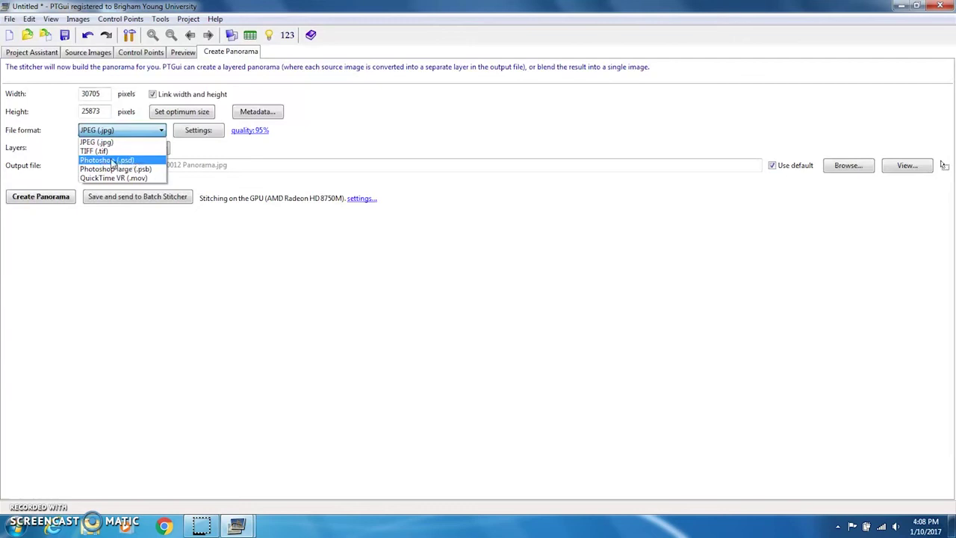
pyautogui.click(96, 142)
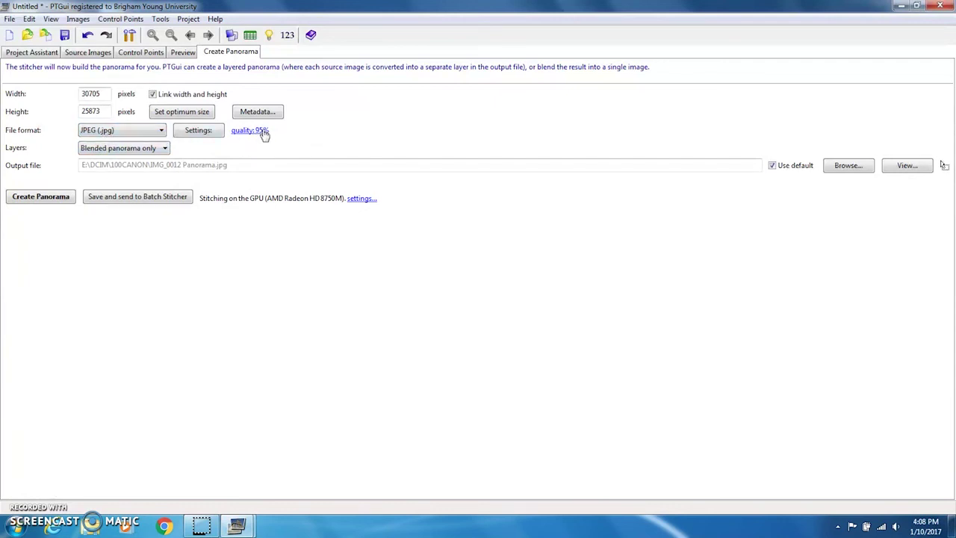
pyautogui.click(120, 148)
# Step: Change the panorama's output location to the Desktop folder
pyautogui.moveTo(151, 165); pyautogui.dragTo(207, 166)
pyautogui.click(215, 165)
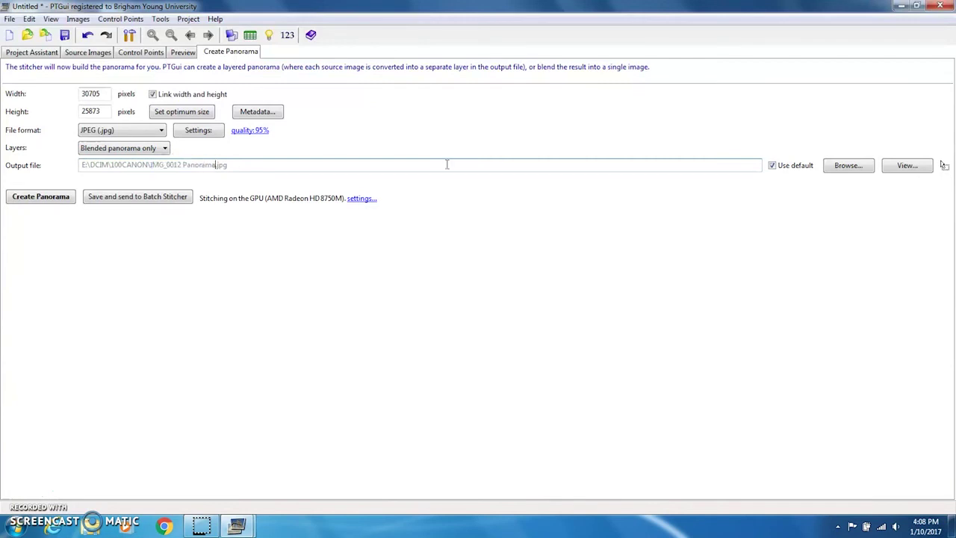
pyautogui.click(837, 165)
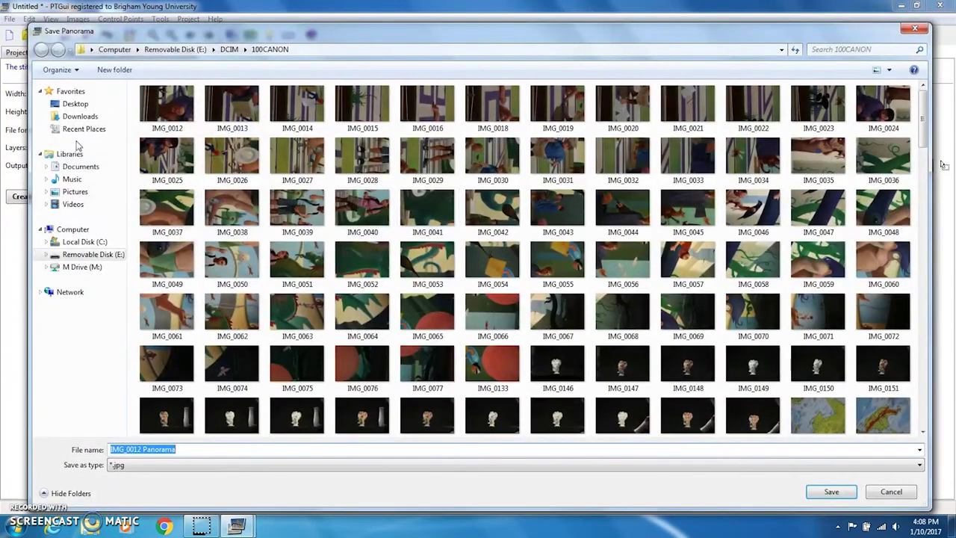
pyautogui.click(75, 104)
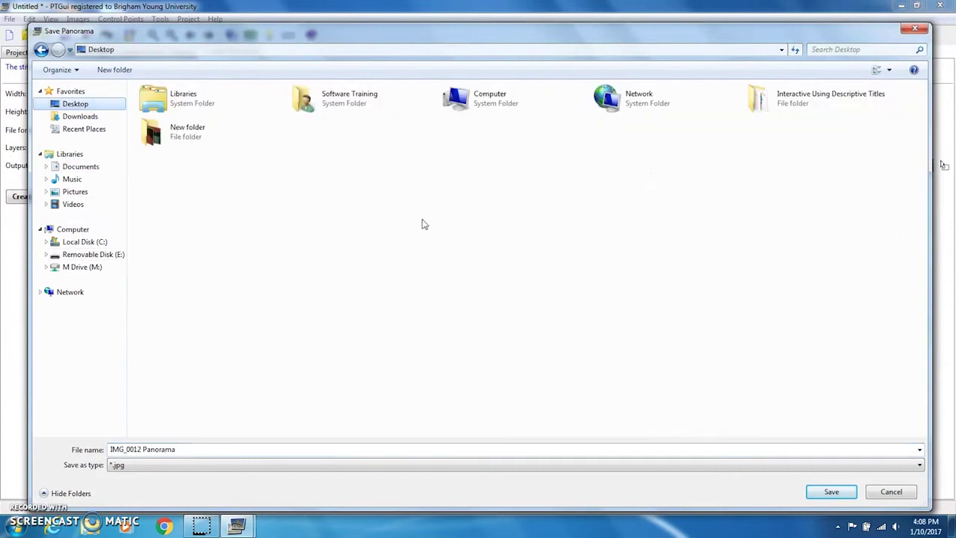
pyautogui.click(830, 490)
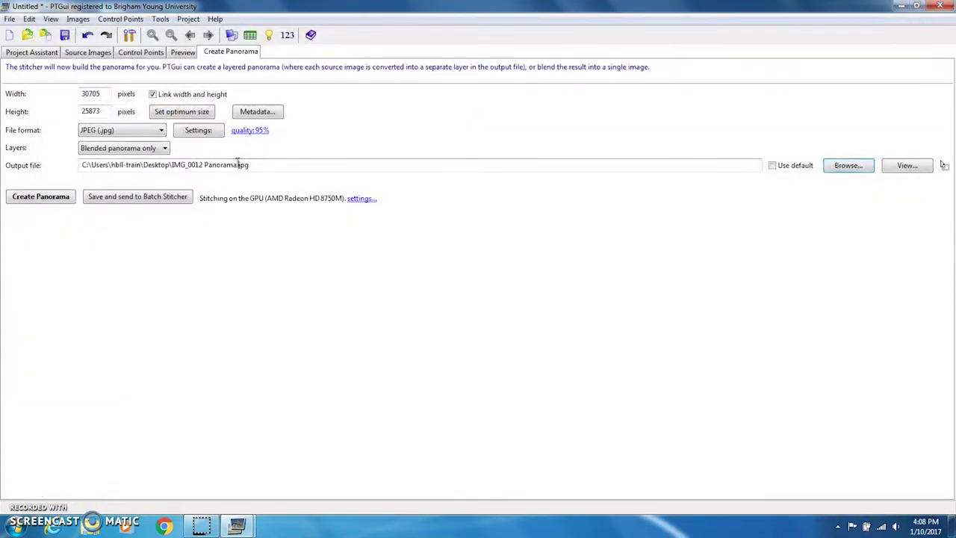
# Step: Rename the output file JuvenileLibMural.jpg and create the panorama, proceeding with the oversized JPEG
pyautogui.moveTo(238, 165); pyautogui.dragTo(181, 165)
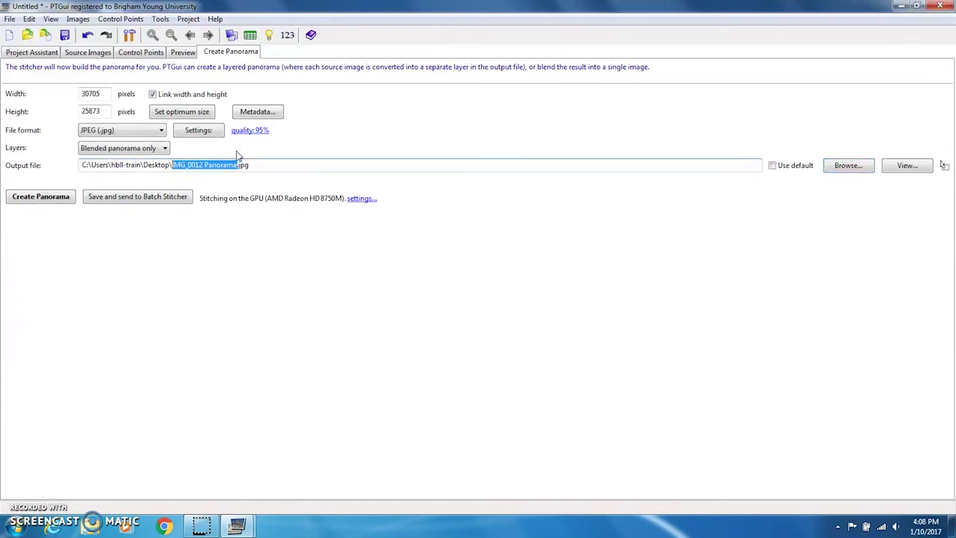
pyautogui.write('Juvenile')
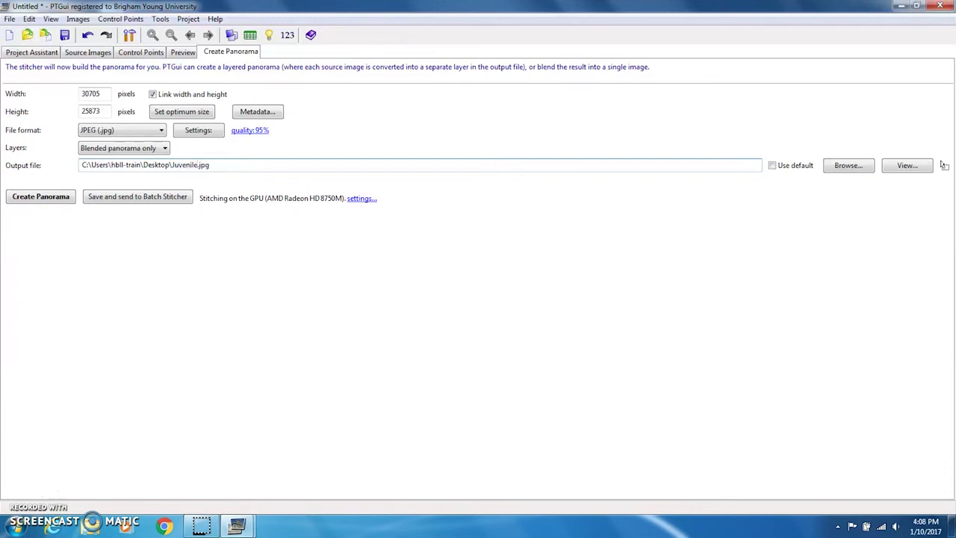
pyautogui.write('LibMural')
pyautogui.click(53, 204)
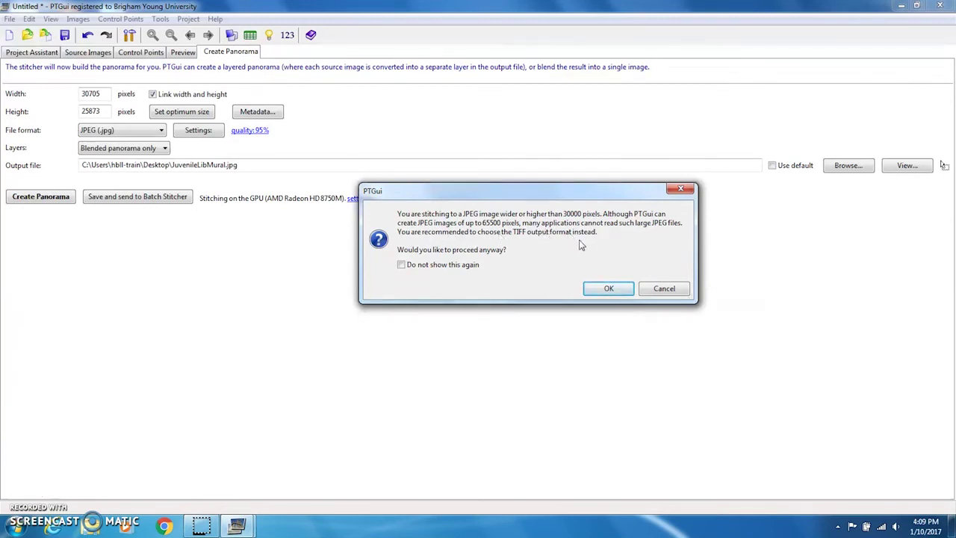
pyautogui.click(590, 288)
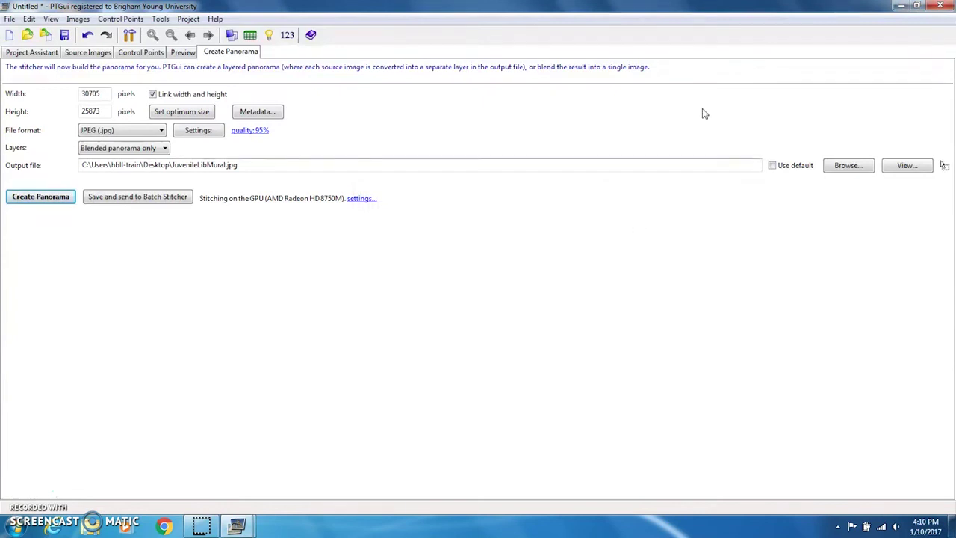
# Step: Show the desktop and open the finished JuvenileLibMural image for viewing
pyautogui.click(952, 526)
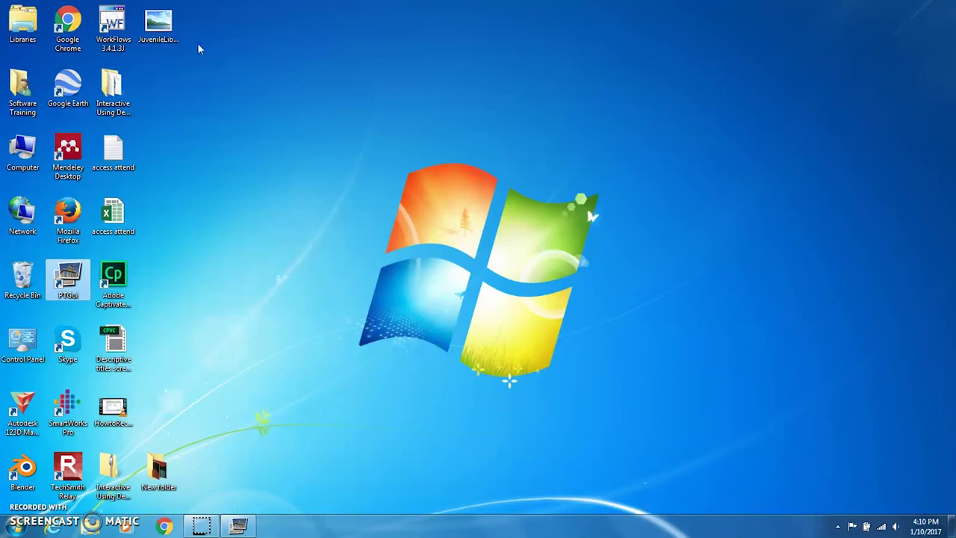
pyautogui.click(157, 32)
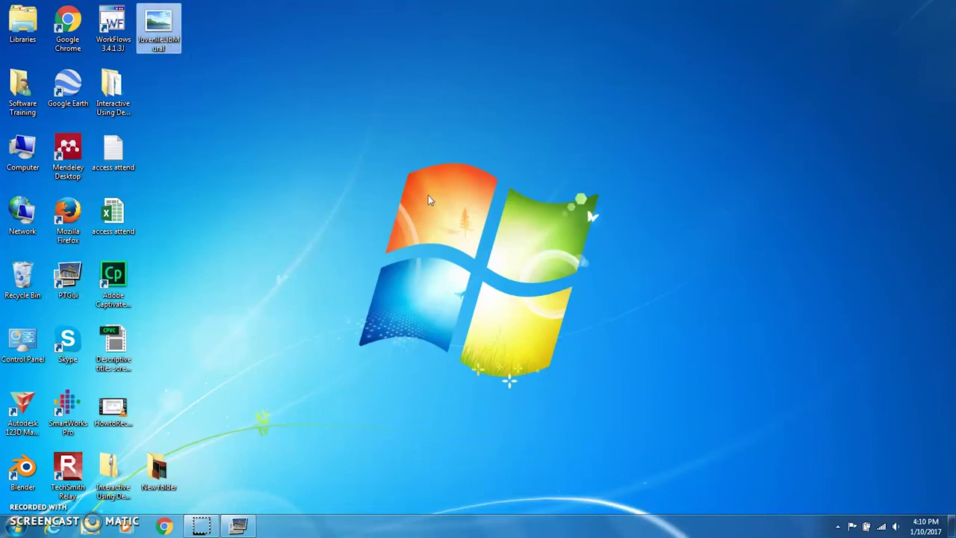
pyautogui.press('Return')
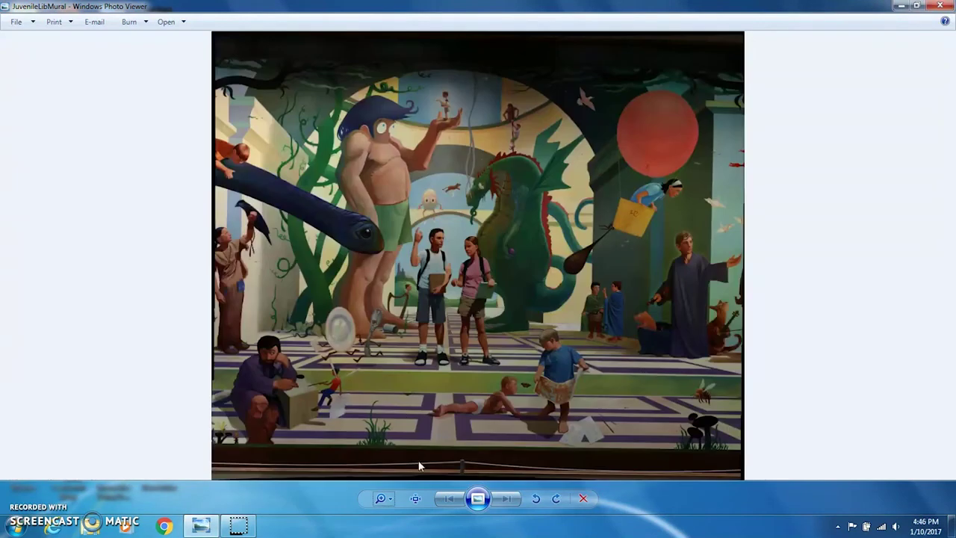
# Step: Magnify the mural image strongly and examine the fine paint detail along the giant's raised arm
pyautogui.moveTo(387, 505); pyautogui.dragTo(388, 463)
pyautogui.moveTo(335, 294); pyautogui.dragTo(747, 426)
pyautogui.moveTo(597, 337); pyautogui.dragTo(670, 421)
pyautogui.moveTo(580, 306); pyautogui.dragTo(573, 375)
pyautogui.moveTo(557, 157); pyautogui.dragTo(546, 273)
pyautogui.moveTo(418, 74); pyautogui.dragTo(295, 455)
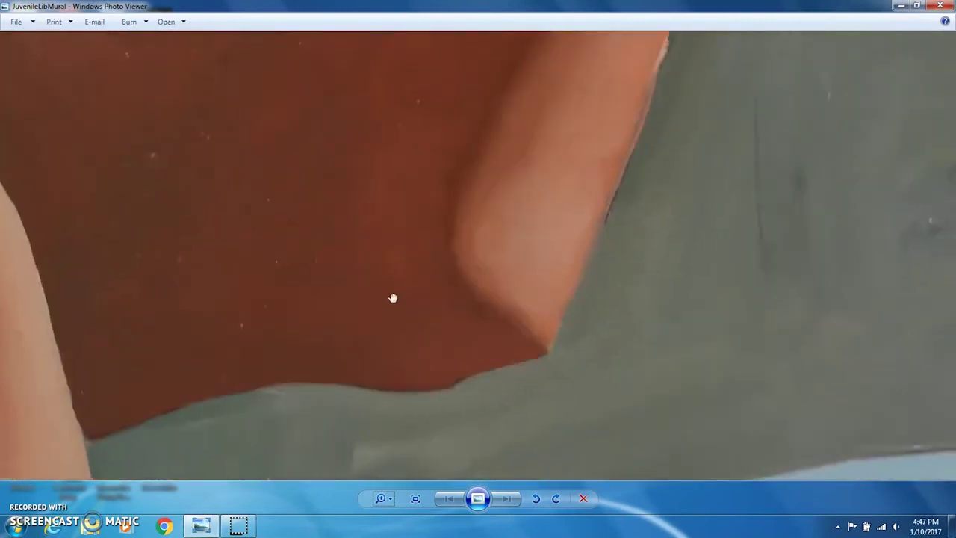
pyautogui.moveTo(514, 247); pyautogui.dragTo(548, 457)
pyautogui.moveTo(284, 180); pyautogui.dragTo(434, 411)
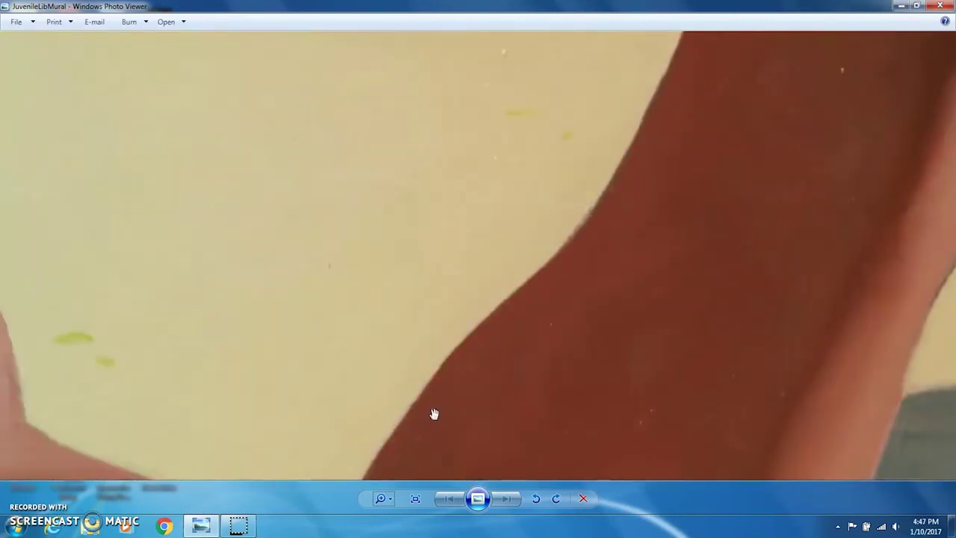
pyautogui.moveTo(386, 475); pyautogui.dragTo(523, 98)
# Step: Reduce the magnification and examine the giant's head and the small figure standing on his hand
pyautogui.click(386, 499)
pyautogui.moveTo(387, 502); pyautogui.dragTo(387, 517)
pyautogui.moveTo(373, 322); pyautogui.dragTo(544, 410)
pyautogui.moveTo(551, 241); pyautogui.dragTo(397, 259)
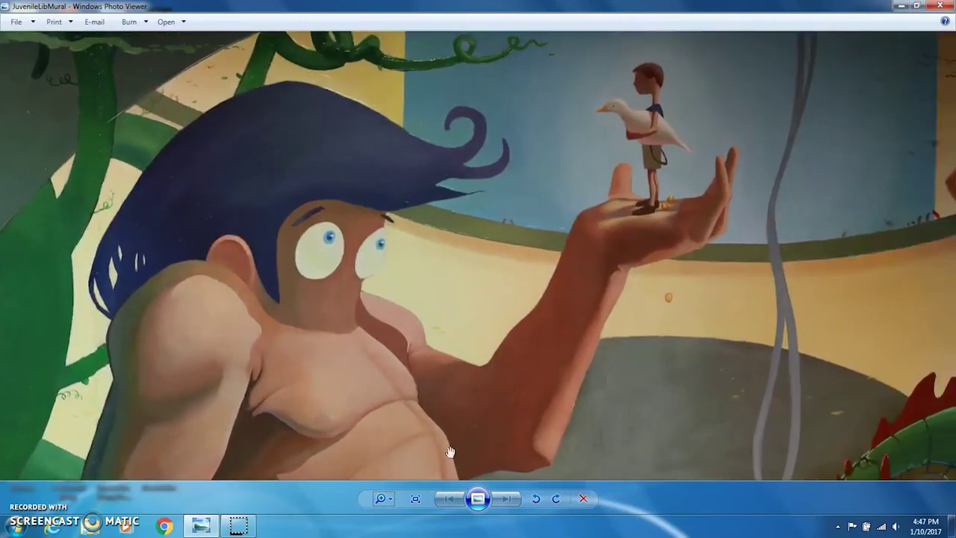
# Step: Magnify the mural and examine the tiny details along the green ledge between the giant's hair and his raised hand
pyautogui.click(380, 498)
pyautogui.moveTo(380, 502); pyautogui.dragTo(380, 467)
pyautogui.moveTo(508, 307); pyautogui.dragTo(372, 450)
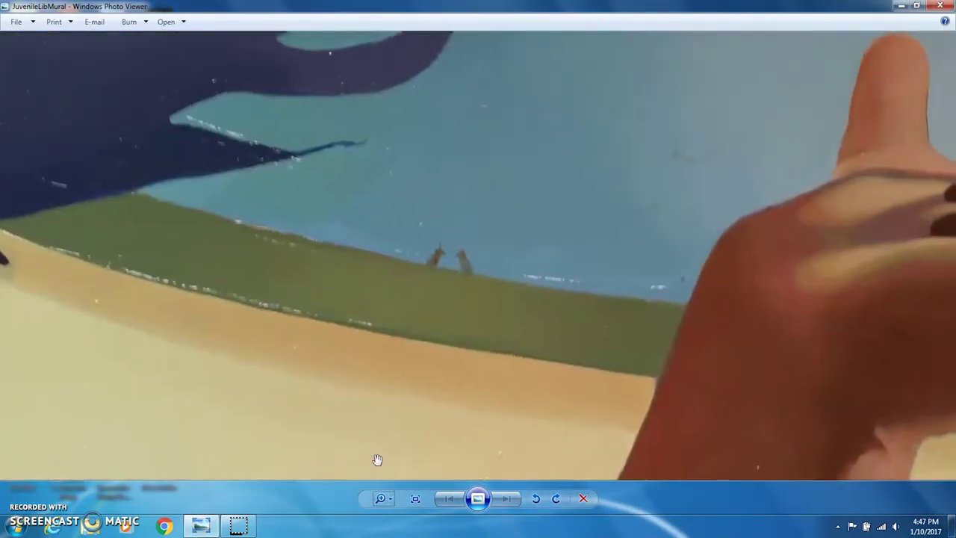
# Step: Examine the tiny red figure on a green leaf on the cream wall beside the dark diagonal beams
pyautogui.moveTo(380, 500); pyautogui.dragTo(382, 509)
pyautogui.moveTo(598, 324); pyautogui.dragTo(427, 441)
pyautogui.moveTo(450, 340); pyautogui.dragTo(259, 275)
pyautogui.moveTo(601, 310); pyautogui.dragTo(323, 179)
pyautogui.moveTo(413, 239); pyautogui.dragTo(109, 104)
pyautogui.moveTo(381, 499); pyautogui.dragTo(386, 502)
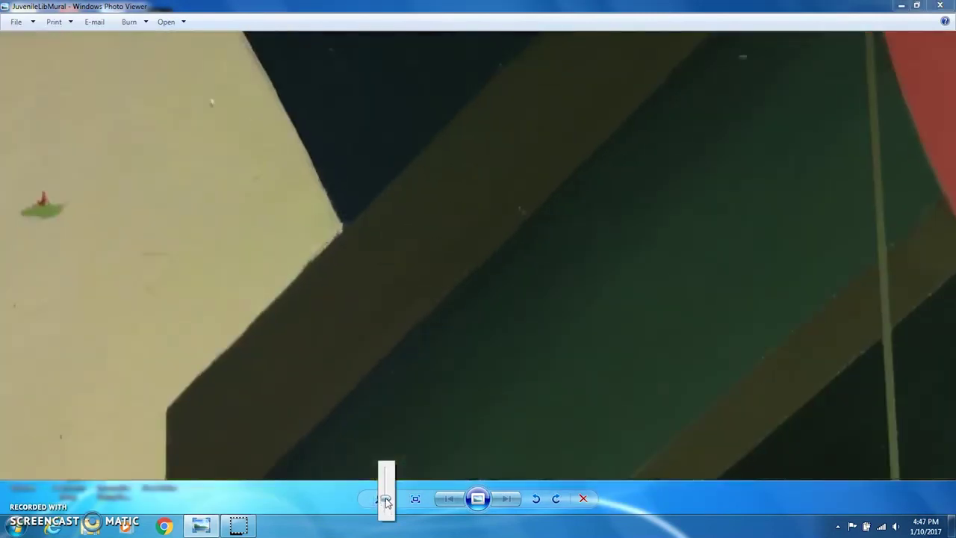
pyautogui.moveTo(392, 391); pyautogui.dragTo(538, 406)
pyautogui.moveTo(279, 317); pyautogui.dragTo(530, 381)
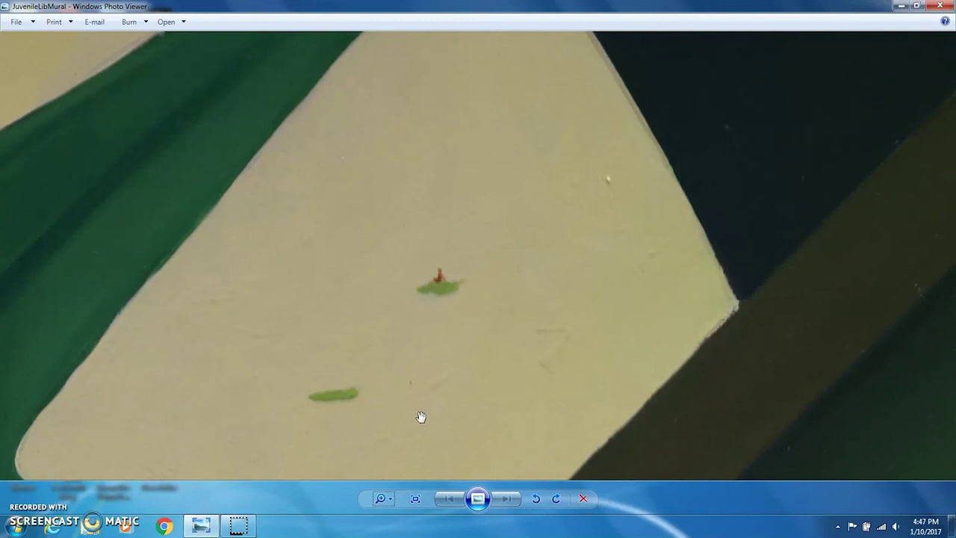
# Step: Examine the lower part of the red balloon and magnify the small figure riding the leaf beside it
pyautogui.moveTo(388, 497); pyautogui.dragTo(389, 506)
pyautogui.moveTo(549, 346); pyautogui.dragTo(245, 320)
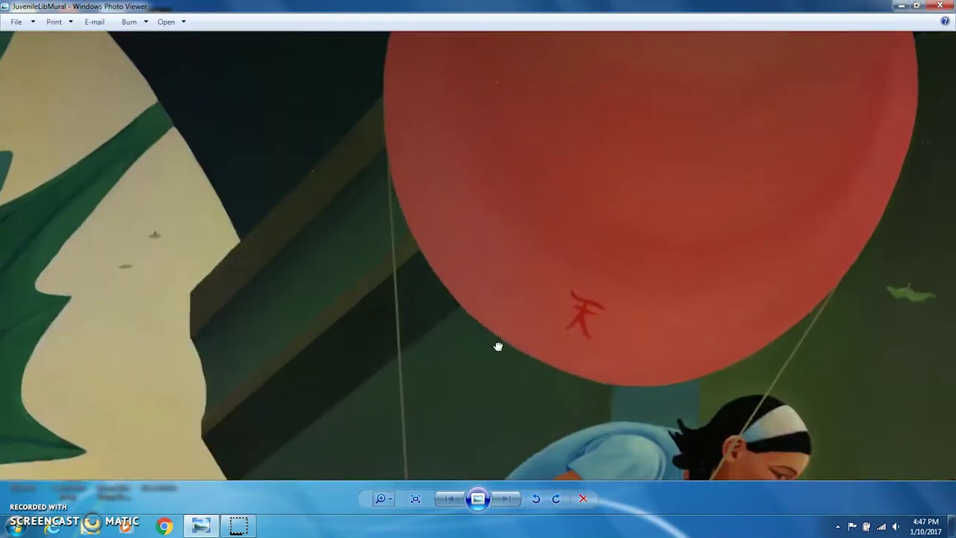
pyautogui.moveTo(493, 343); pyautogui.dragTo(227, 317)
pyautogui.moveTo(441, 289); pyautogui.dragTo(210, 336)
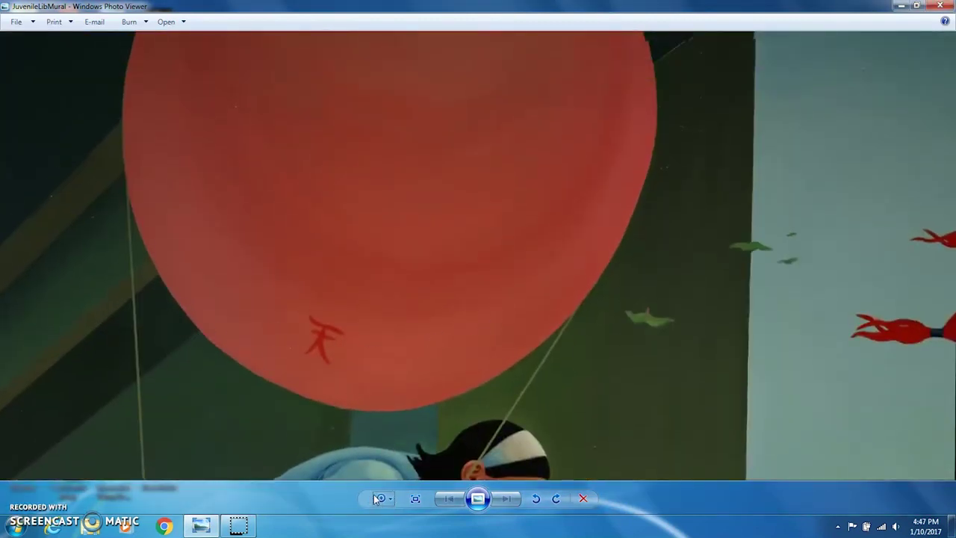
pyautogui.moveTo(378, 499); pyautogui.dragTo(378, 459)
pyautogui.scroll(5, 352, 201)
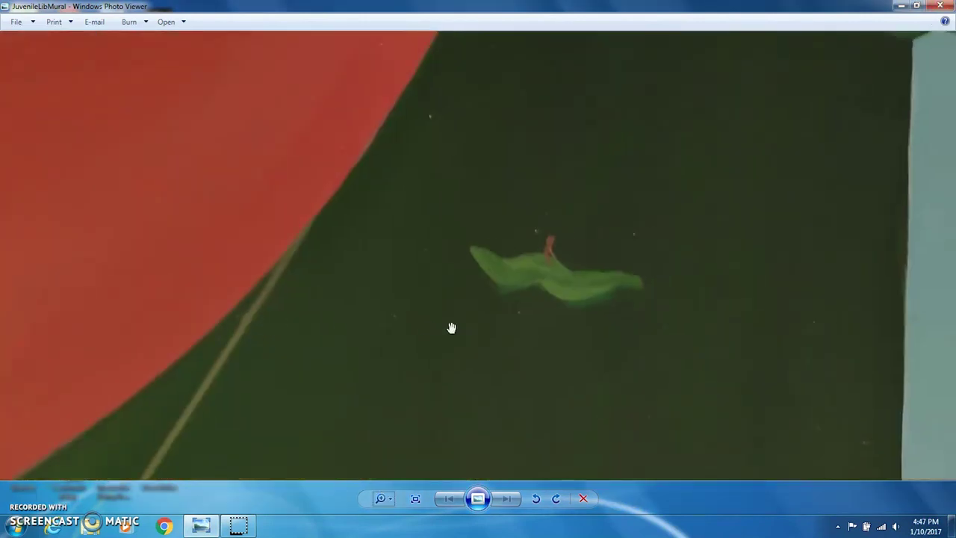
# Step: Zoom out to the whole mural, and magnify the castle on the hill between the giant's leg and the boy
pyautogui.click(380, 499)
pyautogui.click(379, 503)
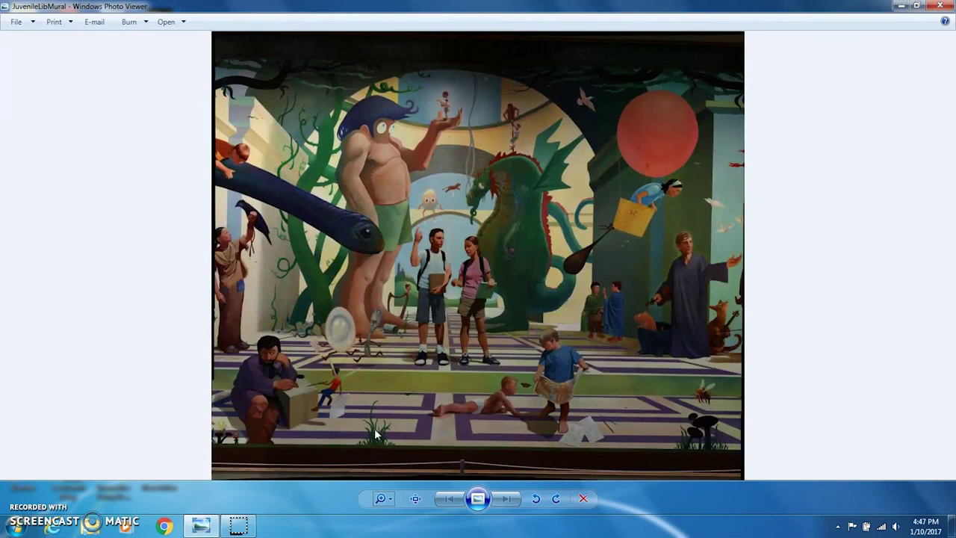
pyautogui.click(382, 499)
pyautogui.moveTo(385, 500); pyautogui.dragTo(385, 490)
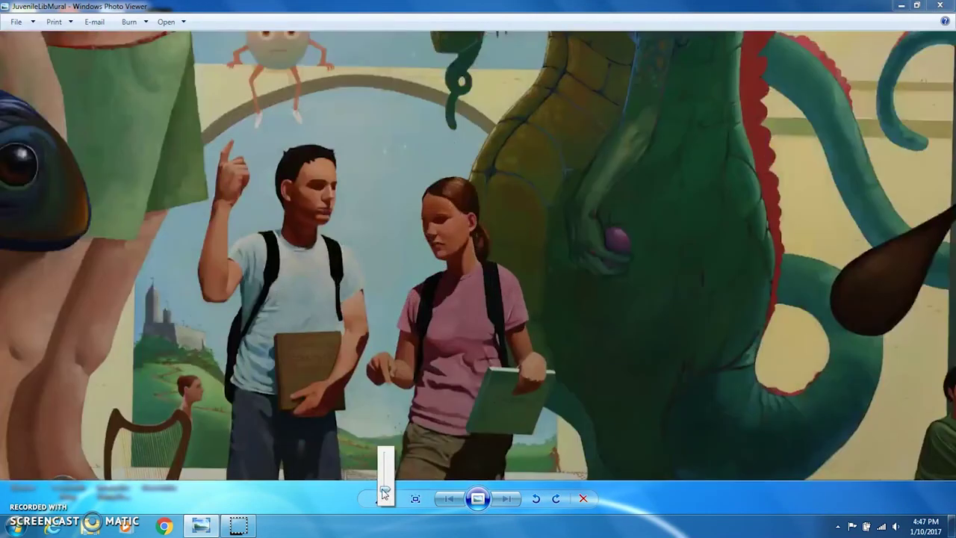
pyautogui.moveTo(291, 383); pyautogui.dragTo(592, 398)
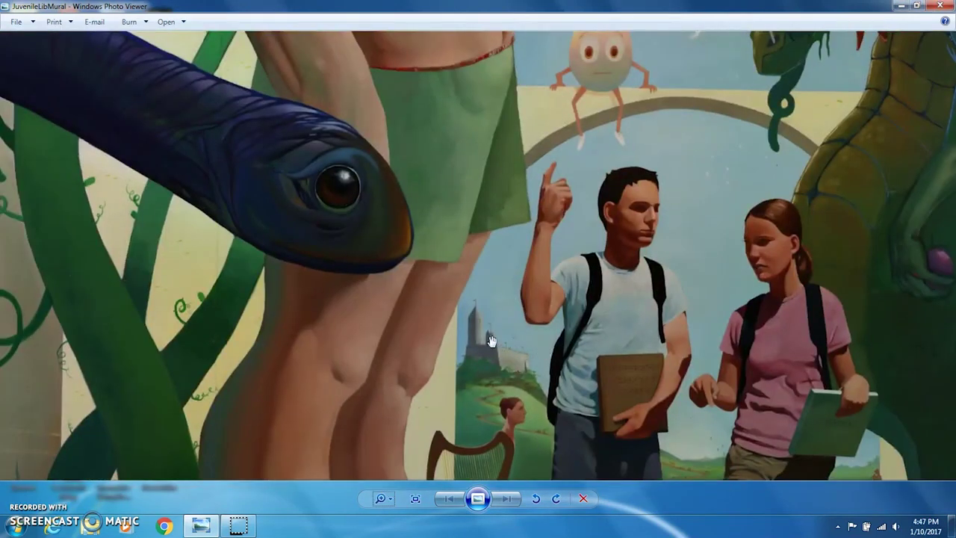
pyautogui.click(381, 498)
pyautogui.moveTo(384, 499); pyautogui.dragTo(384, 486)
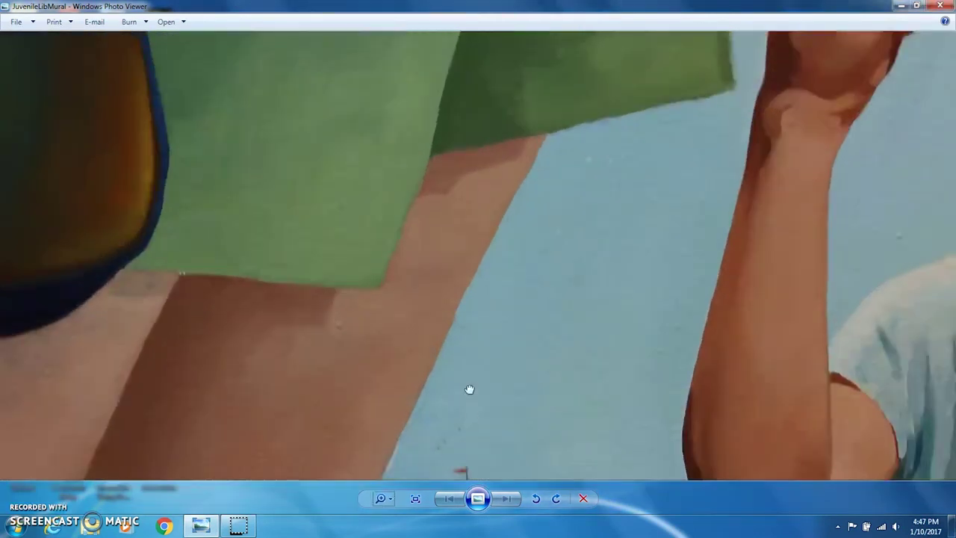
pyautogui.moveTo(525, 366); pyautogui.dragTo(484, 237)
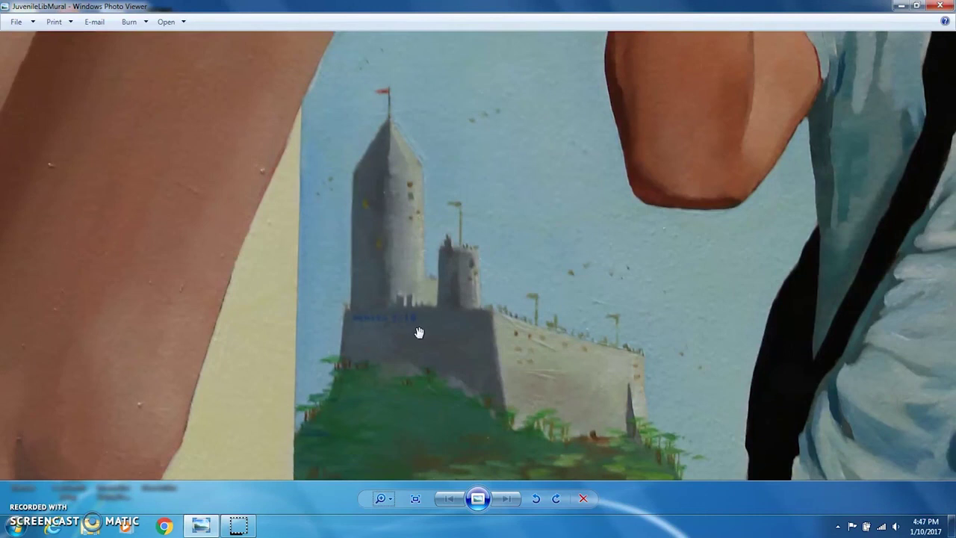
# Step: Examine the students' heads and the lettering on the giant's waistband, and zoom back out to the whole mural
pyautogui.scroll(-2, 419, 334)
pyautogui.moveTo(378, 254); pyautogui.dragTo(473, 380)
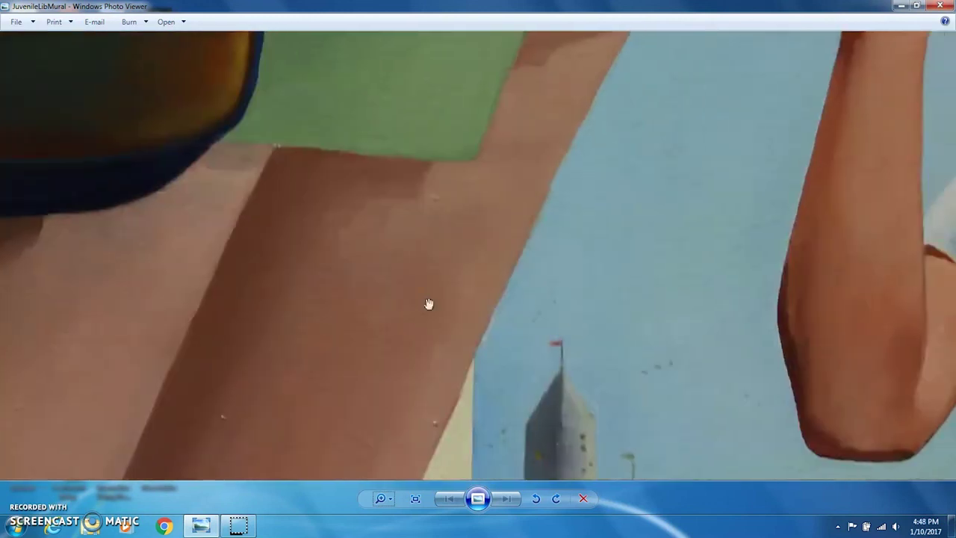
pyautogui.moveTo(390, 495)
pyautogui.mouseDown()
pyautogui.moveTo(382, 510)
pyautogui.moveTo(383, 486)
pyautogui.mouseUp()
pyautogui.moveTo(250, 213); pyautogui.dragTo(645, 470)
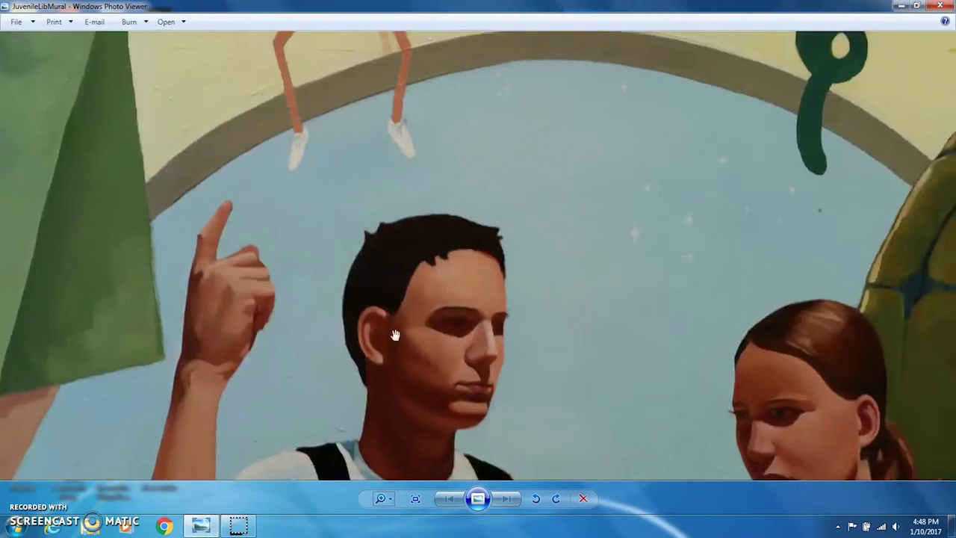
pyautogui.moveTo(276, 230); pyautogui.dragTo(669, 481)
pyautogui.moveTo(453, 317); pyautogui.dragTo(575, 383)
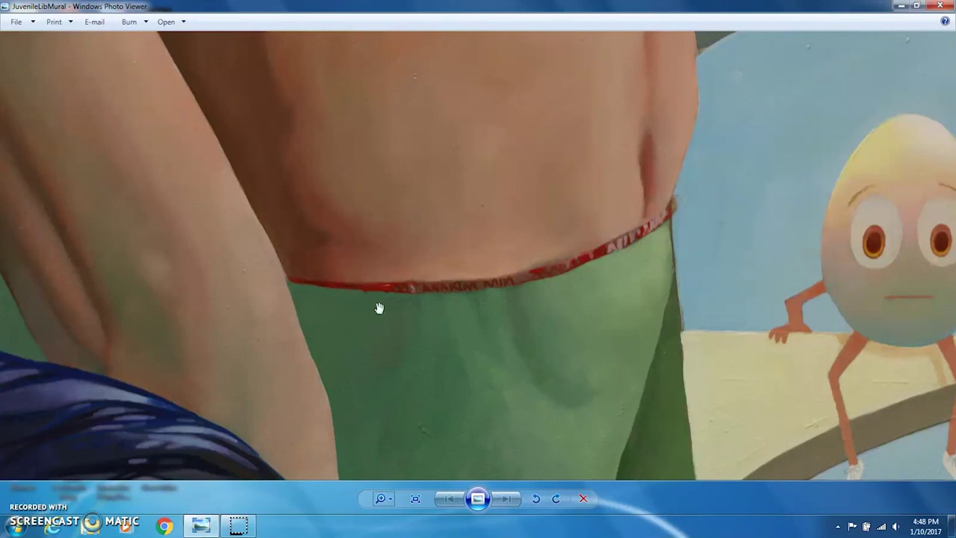
pyautogui.moveTo(383, 506)
pyautogui.mouseDown()
pyautogui.moveTo(381, 478)
pyautogui.moveTo(381, 517)
pyautogui.mouseUp()
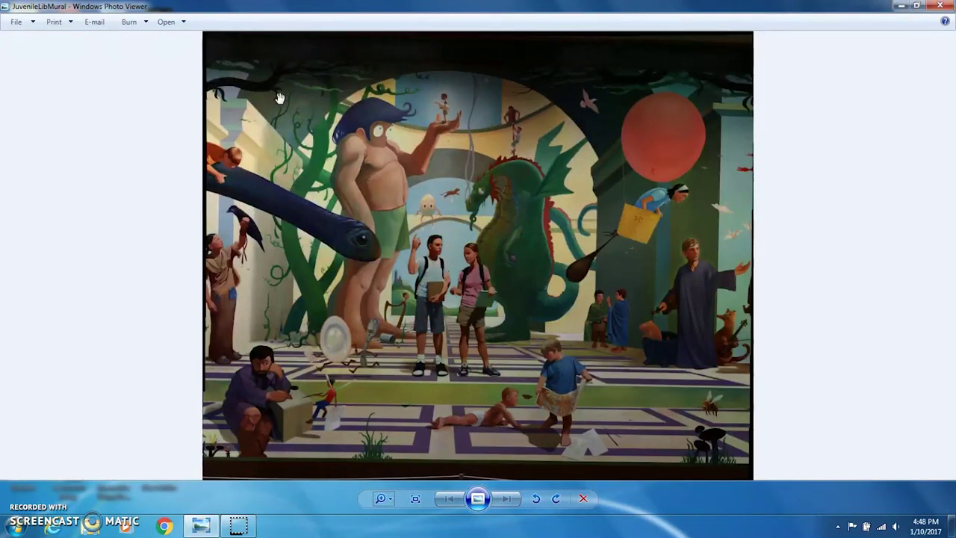